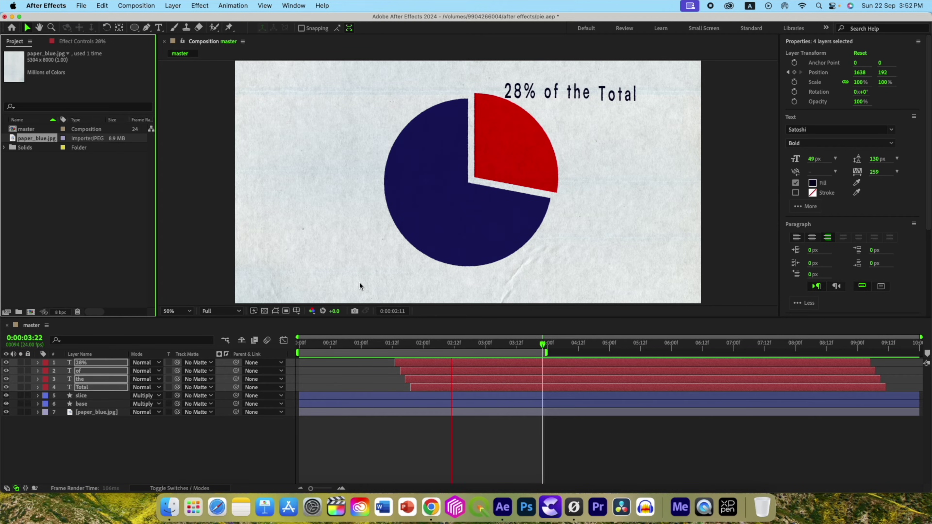
- Stop the finished pie chart animation's preview at 0:00:03:21
{"action": "key", "text": "space"}
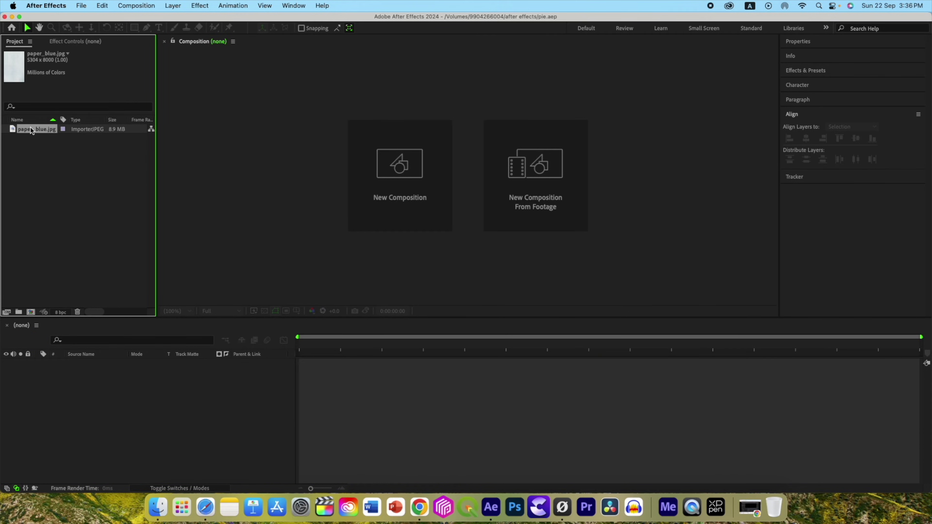
- Preview the paper_blue.jpg texture, then start a new composition
{"action": "double_click", "coordinate": [32, 129]}
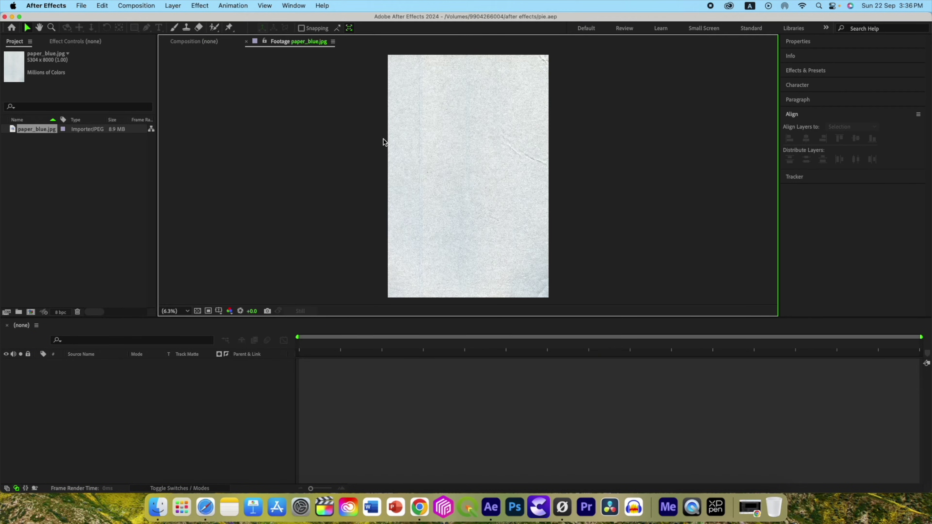
{"action": "left_click", "coordinate": [246, 42]}
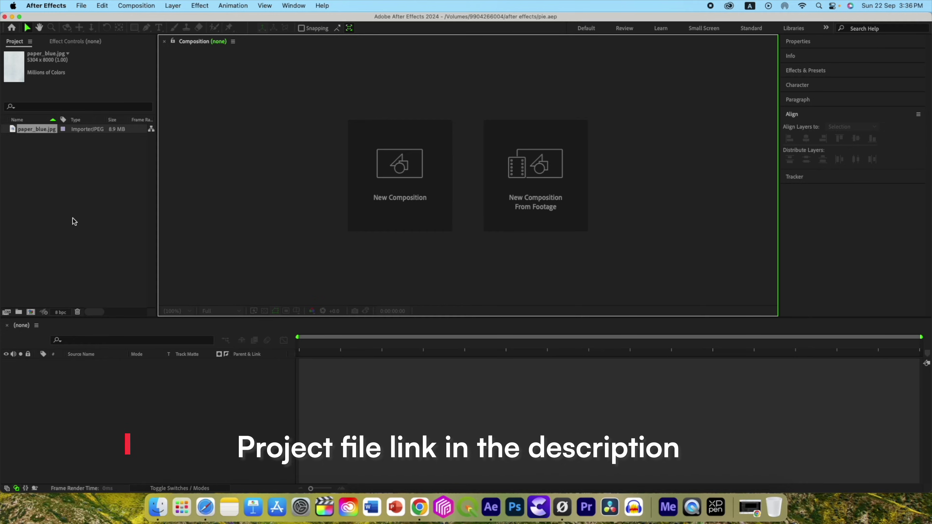
{"action": "left_click", "coordinate": [401, 177]}
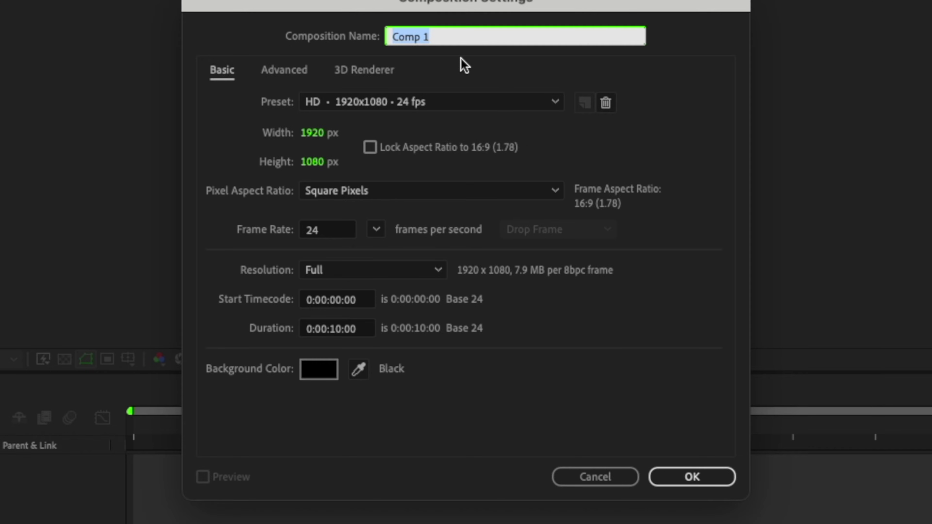
- Name the 1920x1080, 24 fps, 10 s composition 'master' and add paper_blue.jpg as a layer
{"action": "type", "text": "master"}
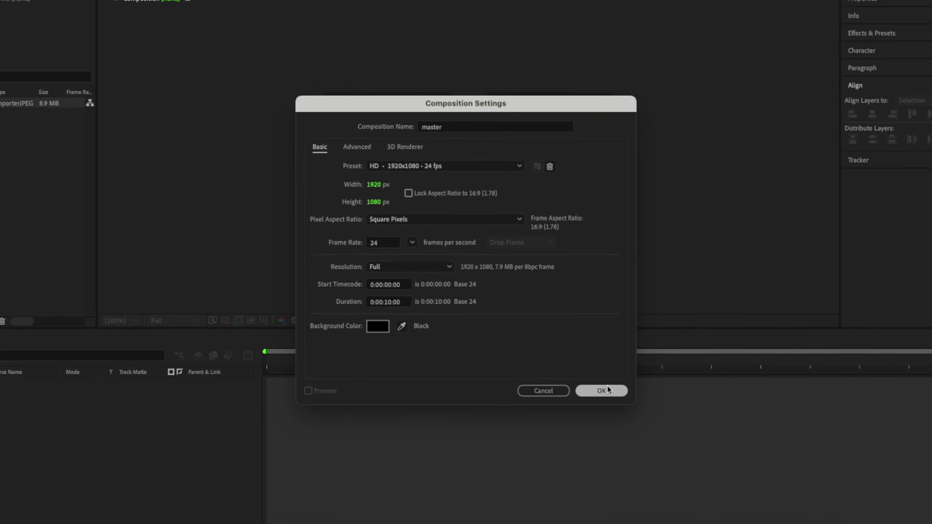
{"action": "left_click", "coordinate": [691, 476]}
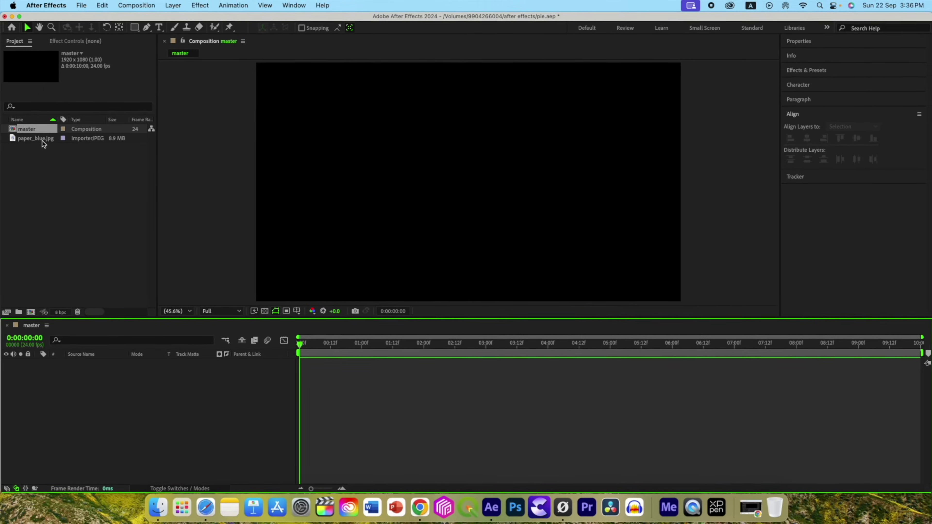
{"action": "left_click_drag", "start_coordinate": [42, 141], "coordinate": [91, 378]}
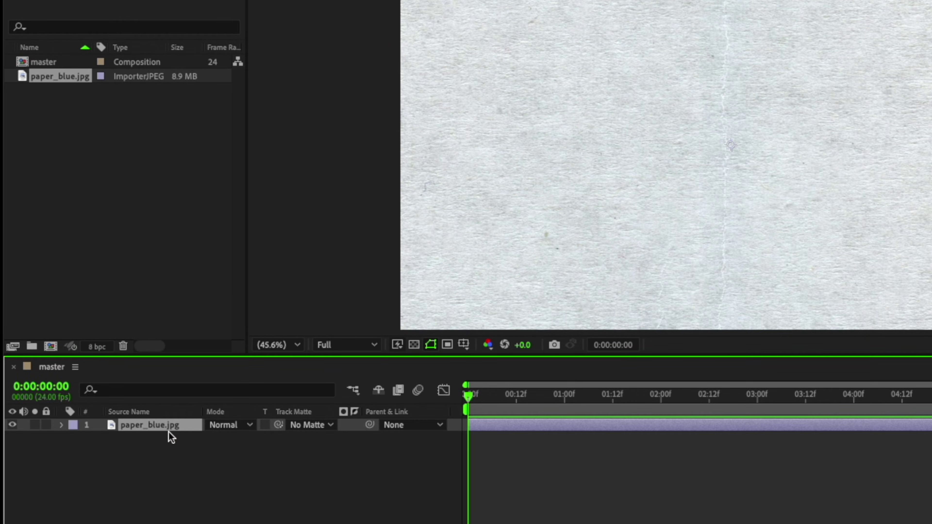
- Rotate the paper layer 90° and scale it down to 24%
{"action": "key", "text": "r"}
{"action": "left_click", "coordinate": [220, 437]}
{"action": "type", "text": "90"}
{"action": "key", "text": "Return"}
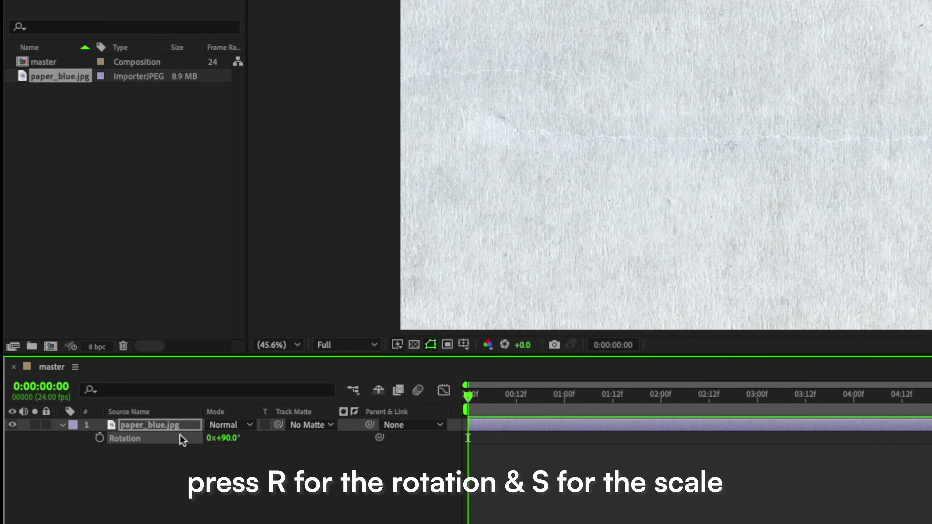
{"action": "key", "text": "s"}
{"action": "left_click_drag", "start_coordinate": [227, 444], "coordinate": [175, 446]}
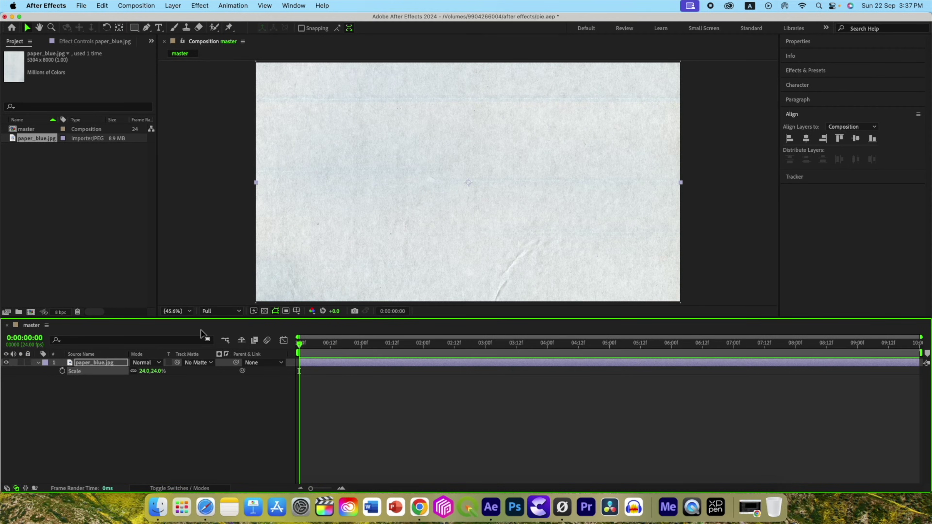
{"action": "left_click", "coordinate": [199, 416]}
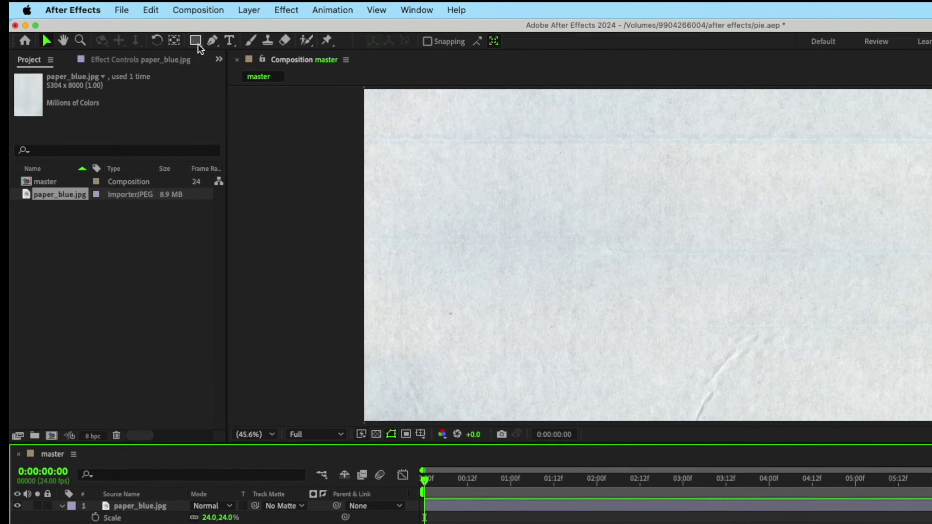
- Select the Ellipse tool and set new shapes to no fill
{"action": "left_click", "coordinate": [136, 28]}
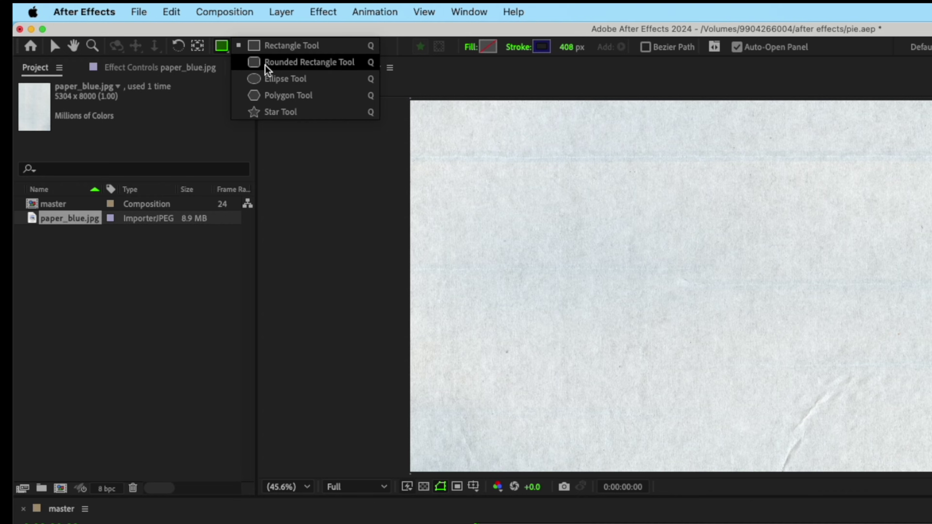
{"action": "left_click", "coordinate": [270, 79]}
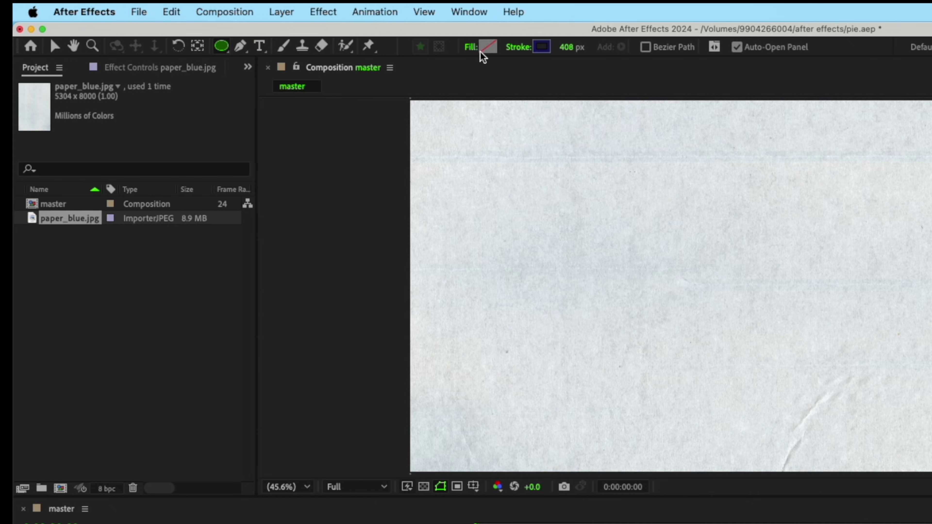
{"action": "left_click", "coordinate": [471, 48]}
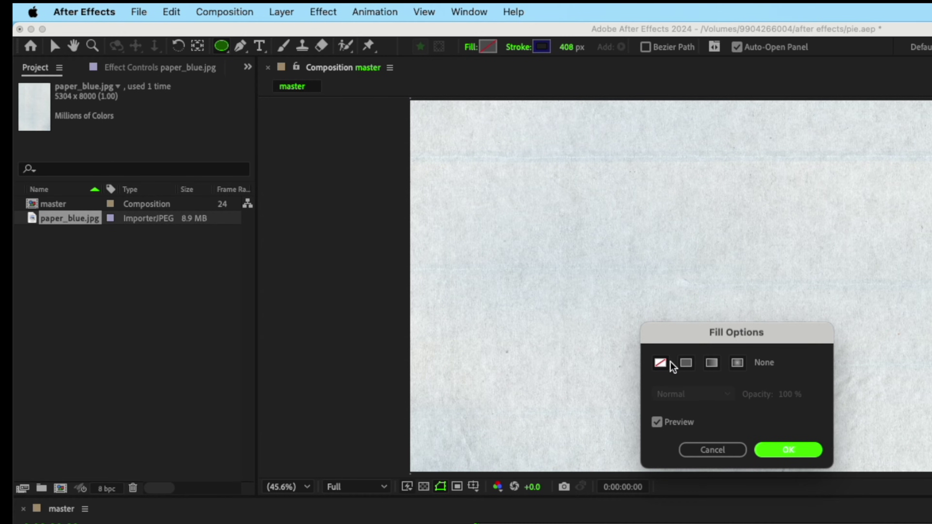
{"action": "left_click", "coordinate": [661, 365]}
{"action": "left_click", "coordinate": [765, 449]}
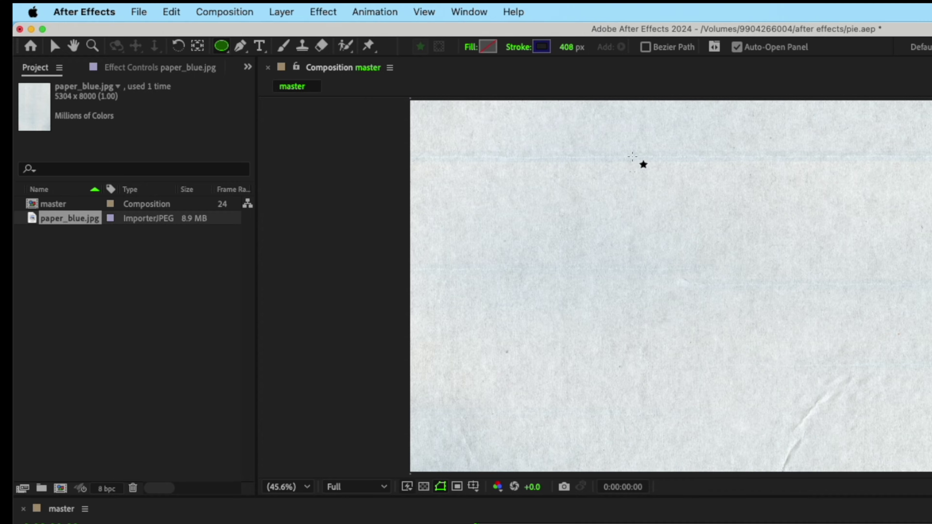
- Set a red 193 px stroke and draw an ellipse on the paper
{"action": "left_click", "coordinate": [539, 47]}
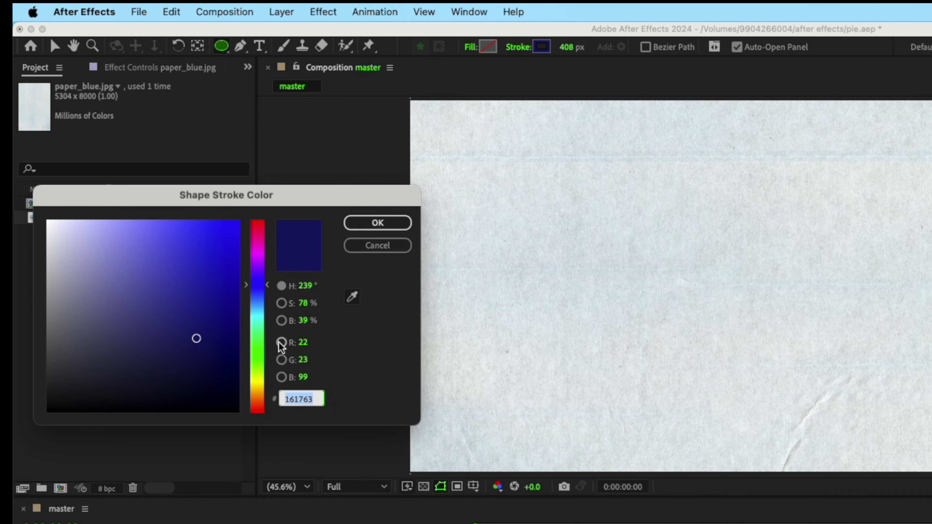
{"action": "left_click", "coordinate": [258, 414]}
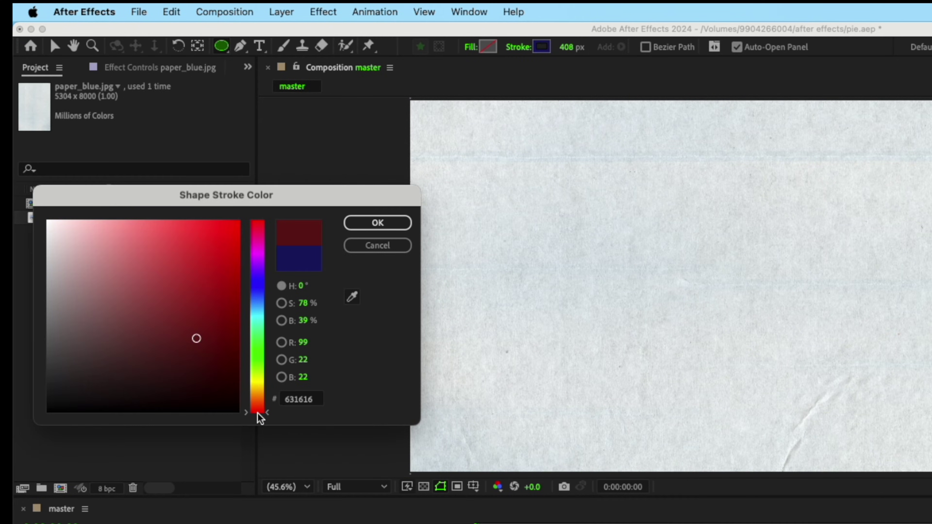
{"action": "key", "text": "Return"}
{"action": "left_click_drag", "start_coordinate": [563, 53], "coordinate": [396, 48]}
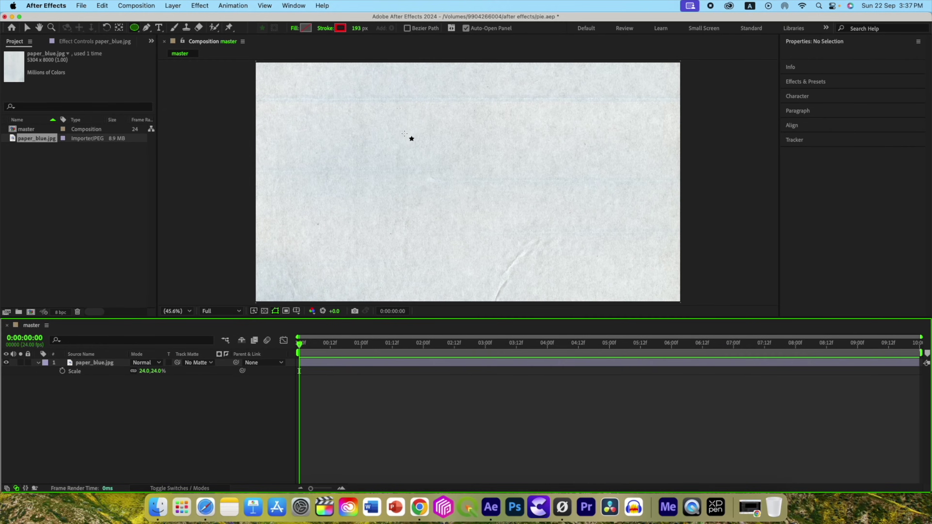
{"action": "left_click_drag", "start_coordinate": [404, 134], "coordinate": [481, 201]}
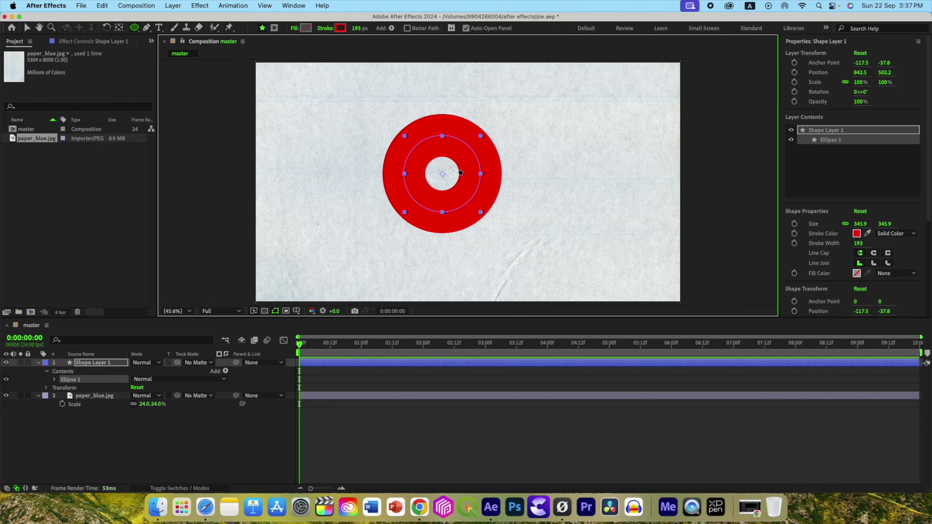
- Thicken Shape Layer 1's stroke from 259 px up to 344 px so the ring fills in
{"action": "left_click", "coordinate": [167, 444]}
{"action": "left_click", "coordinate": [102, 367]}
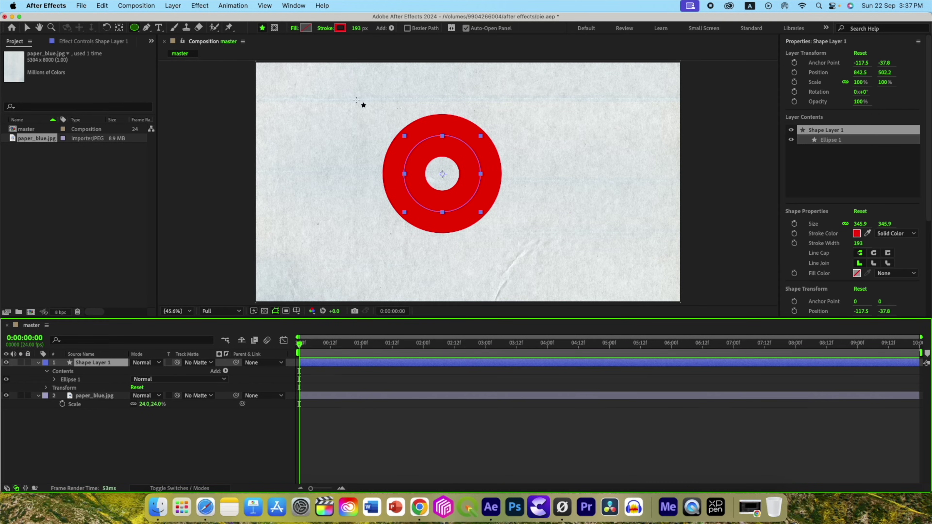
{"action": "left_click_drag", "start_coordinate": [354, 33], "coordinate": [402, 43]}
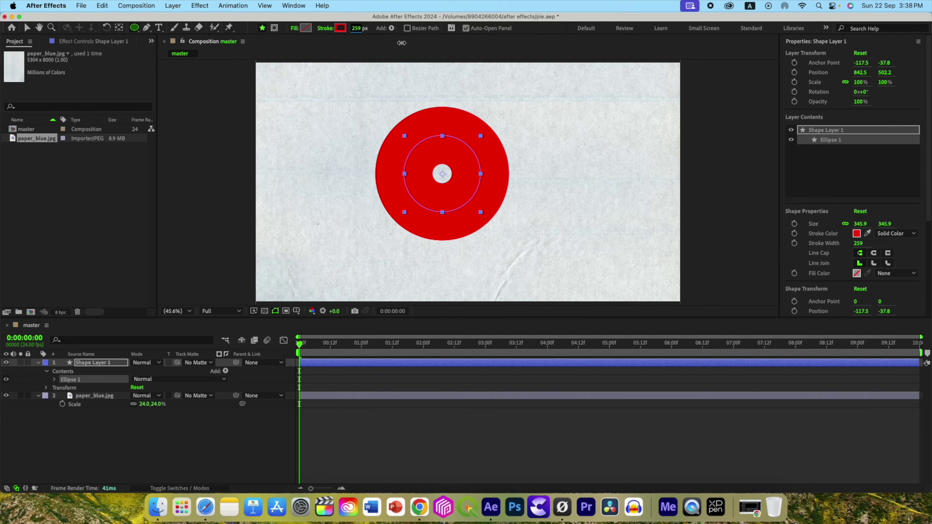
{"action": "mouse_move", "coordinate": [402, 43]}
{"action": "left_mouse_down"}
{"action": "mouse_move", "coordinate": [393, 43]}
{"action": "mouse_move", "coordinate": [449, 50]}
{"action": "left_mouse_up"}
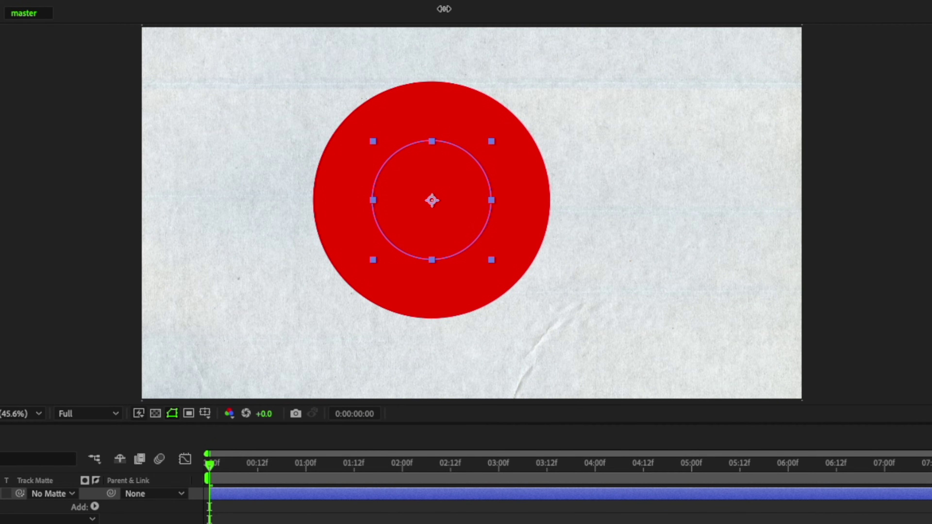
{"action": "left_click_drag", "start_coordinate": [443, 8], "coordinate": [444, 13]}
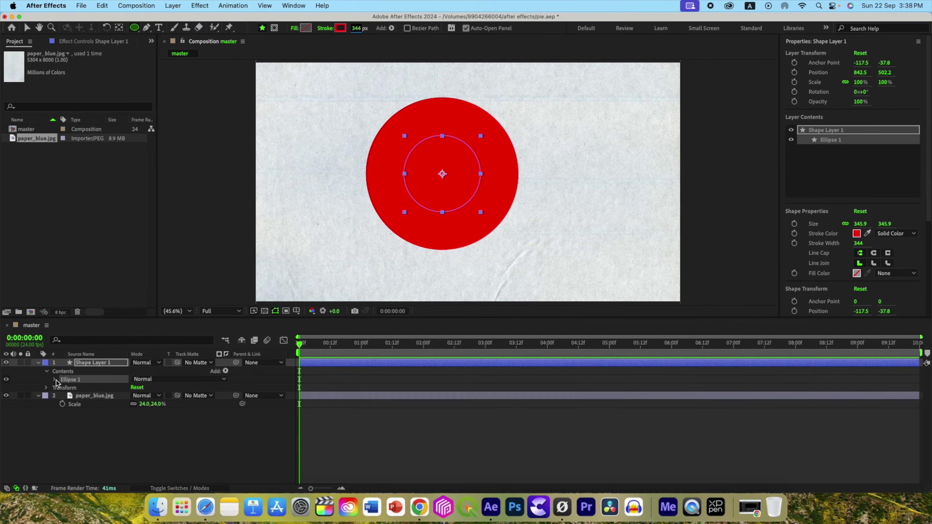
- Add Trim Paths to Ellipse 1 and set its End to 21%
{"action": "left_click", "coordinate": [54, 379]}
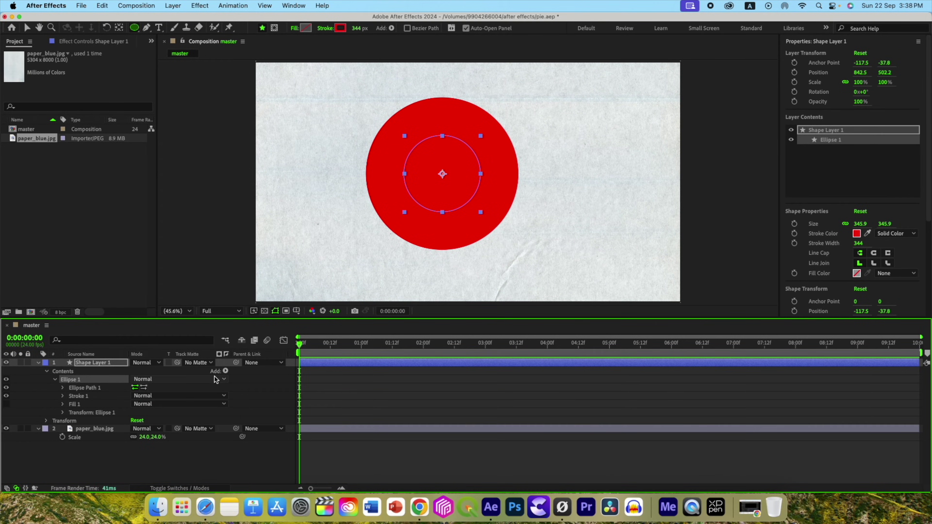
{"action": "left_click", "coordinate": [225, 371]}
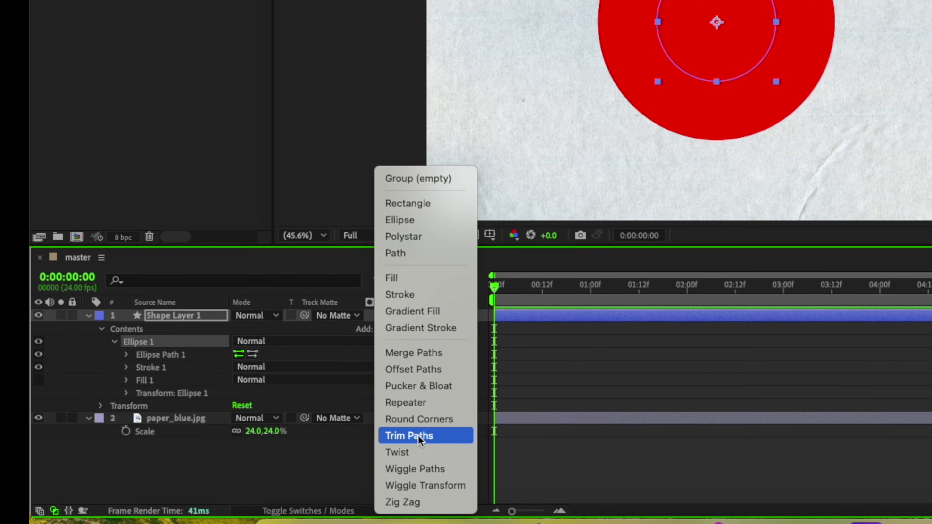
{"action": "left_click", "coordinate": [382, 436]}
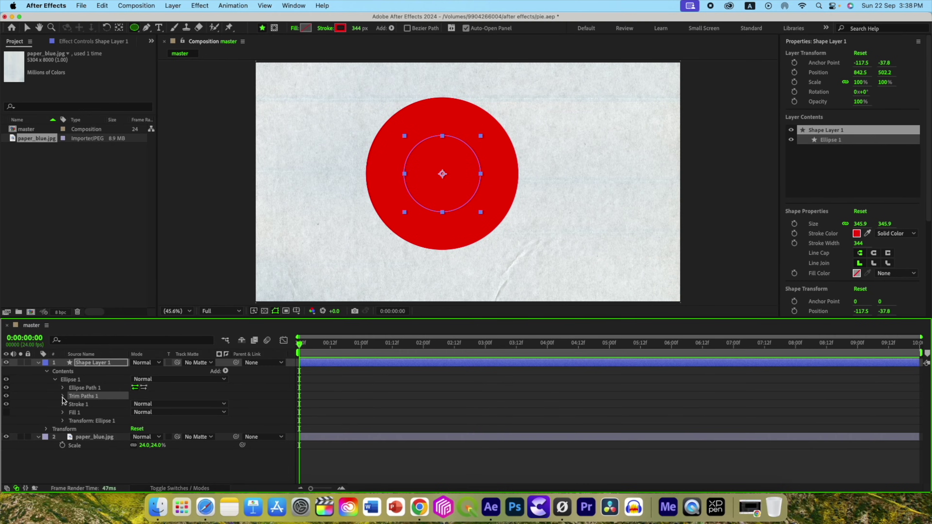
{"action": "left_click", "coordinate": [91, 382]}
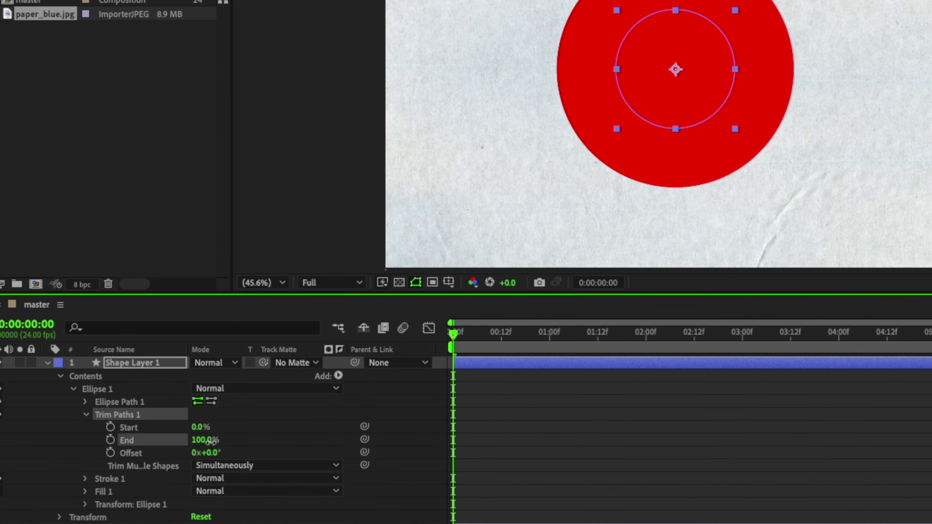
{"action": "left_click_drag", "start_coordinate": [140, 412], "coordinate": [132, 412]}
{"action": "left_click_drag", "start_coordinate": [193, 440], "coordinate": [156, 443]}
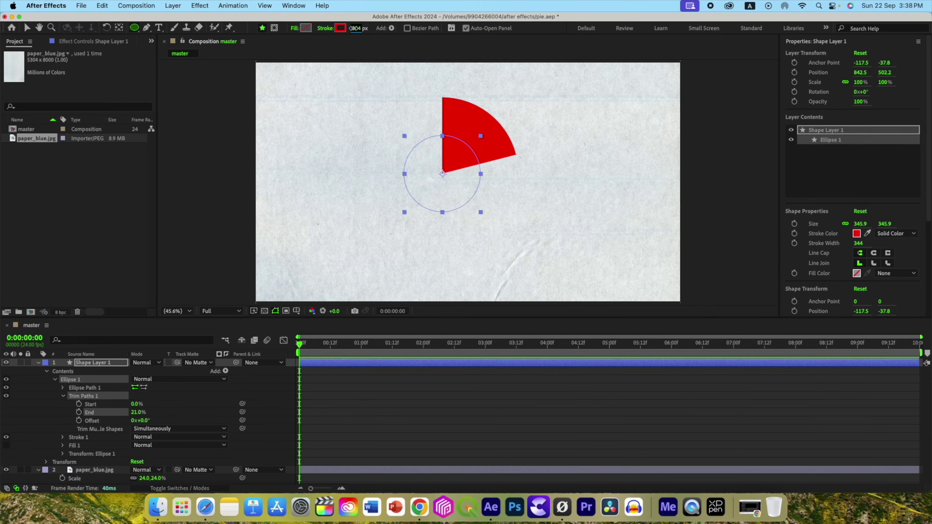
- Adjust the wedge's stroke width to 410 px
{"action": "left_click", "coordinate": [359, 29]}
{"action": "left_click_drag", "start_coordinate": [359, 28], "coordinate": [554, 70]}
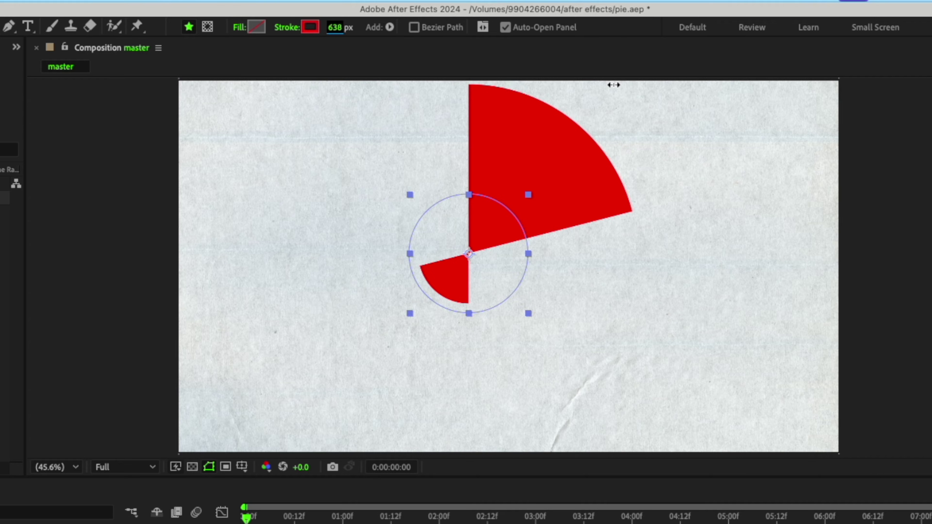
{"action": "mouse_move", "coordinate": [613, 84]}
{"action": "left_mouse_down"}
{"action": "mouse_move", "coordinate": [513, 111]}
{"action": "mouse_move", "coordinate": [455, 106]}
{"action": "mouse_move", "coordinate": [465, 112]}
{"action": "left_mouse_up"}
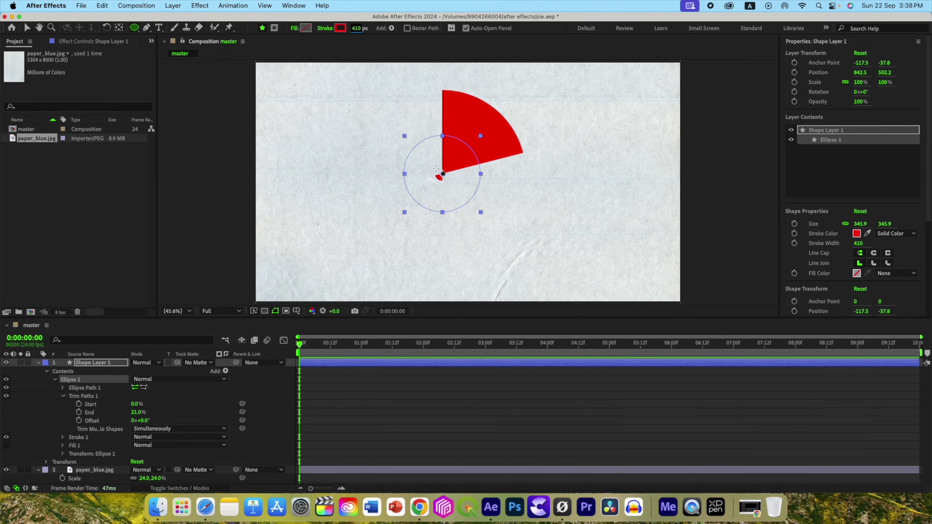
- Narrow the stroke to 346 px, zoom out to the full frame, and undo a trial 111% scale
{"action": "key", "text": "period"}
{"action": "key", "text": "period"}
{"action": "key", "text": "period"}
{"action": "key", "text": "period"}
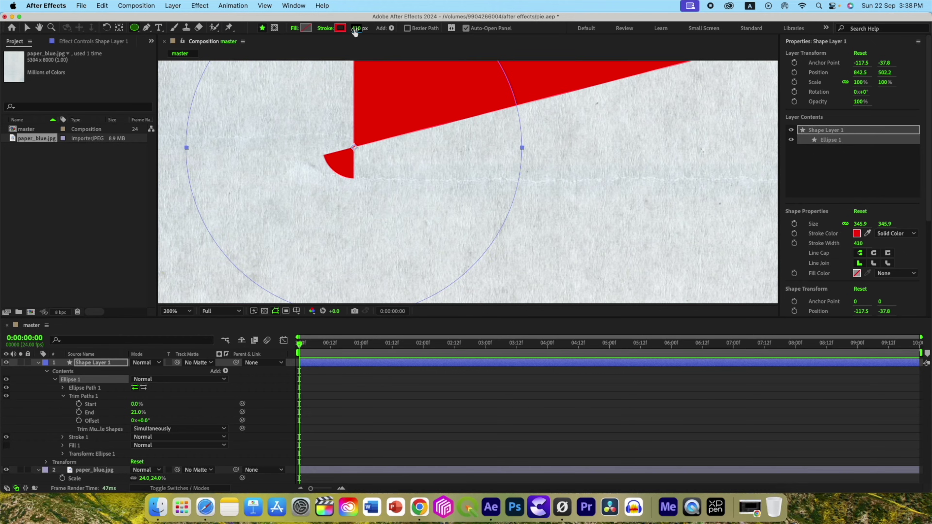
{"action": "mouse_move", "coordinate": [355, 32]}
{"action": "left_mouse_down"}
{"action": "mouse_move", "coordinate": [334, 36]}
{"action": "mouse_move", "coordinate": [366, 38]}
{"action": "left_mouse_up"}
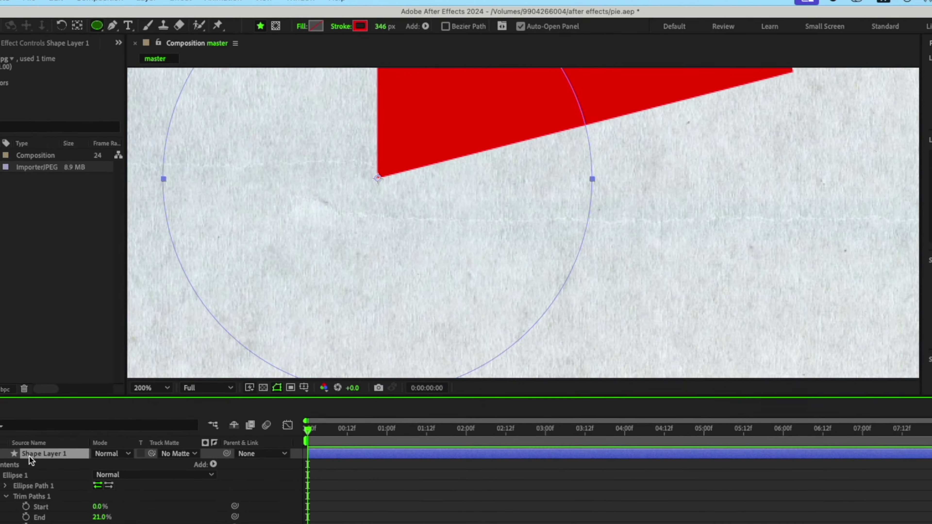
{"action": "key", "text": "s"}
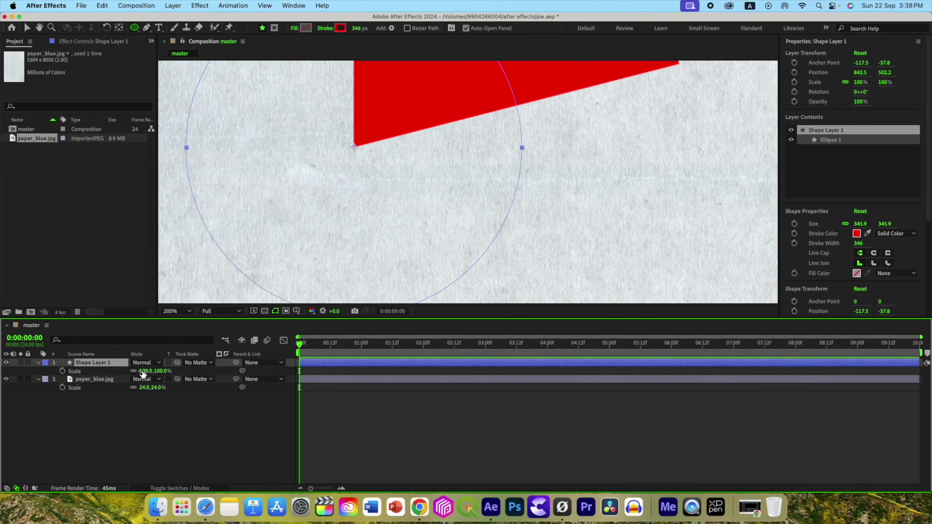
{"action": "key", "text": "comma"}
{"action": "key", "text": "comma"}
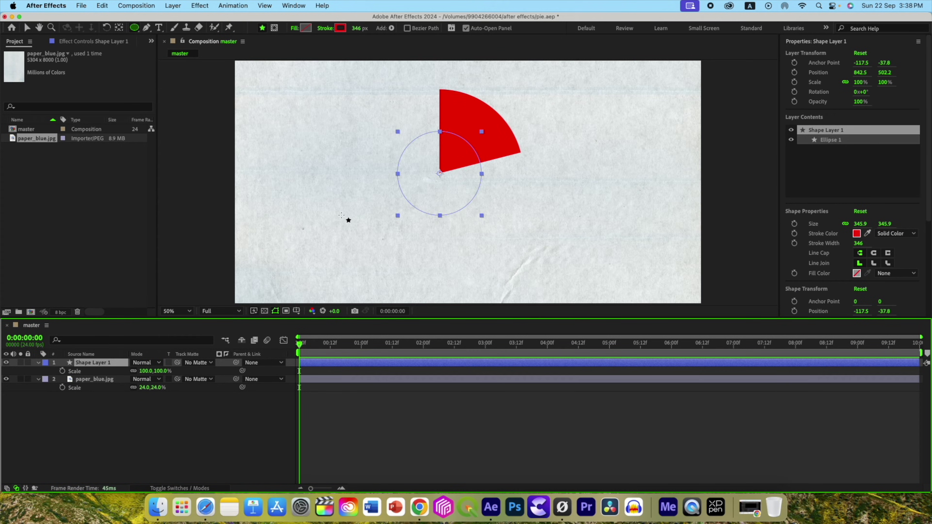
{"action": "left_click_drag", "start_coordinate": [146, 375], "coordinate": [149, 377]}
{"action": "key", "text": "super+z"}
- Centre the pie horizontally and vertically in the composition with the Align panel
{"action": "left_click", "coordinate": [299, 6]}
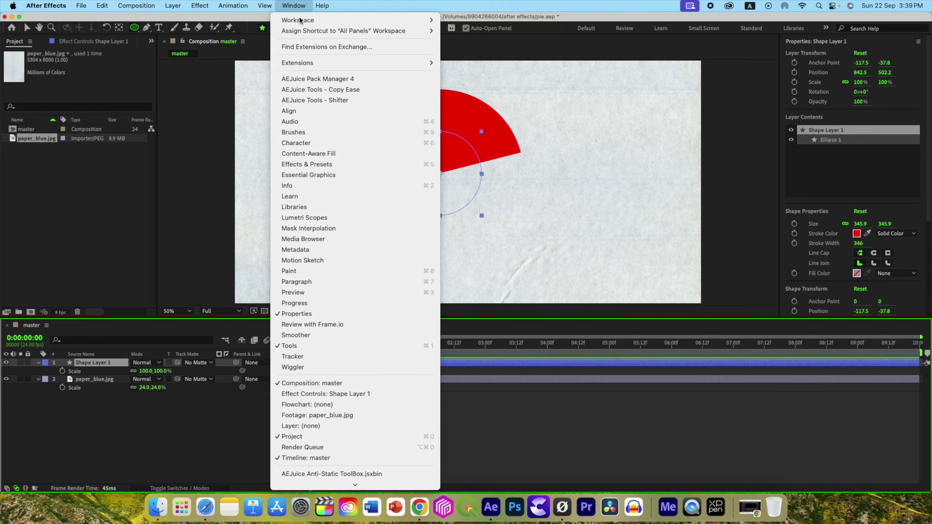
{"action": "left_click", "coordinate": [304, 111]}
{"action": "left_click", "coordinate": [806, 138]}
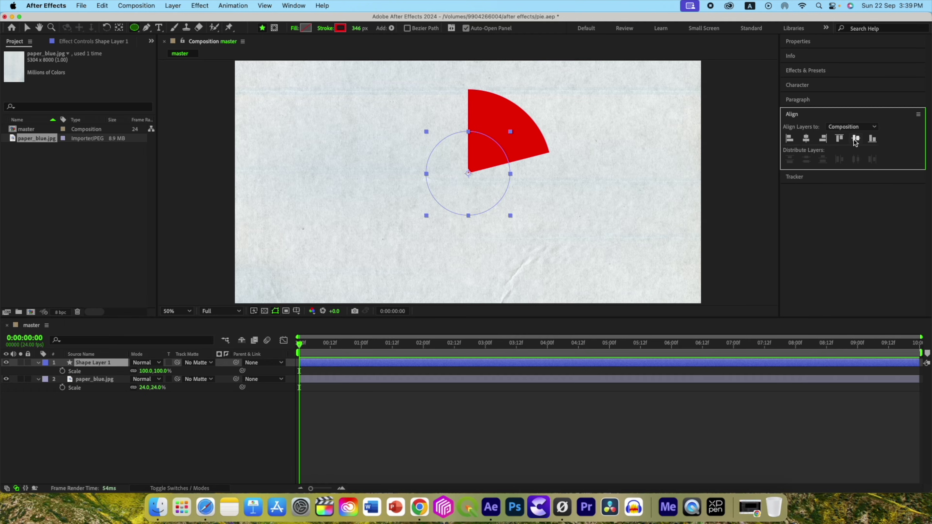
{"action": "left_click", "coordinate": [855, 138]}
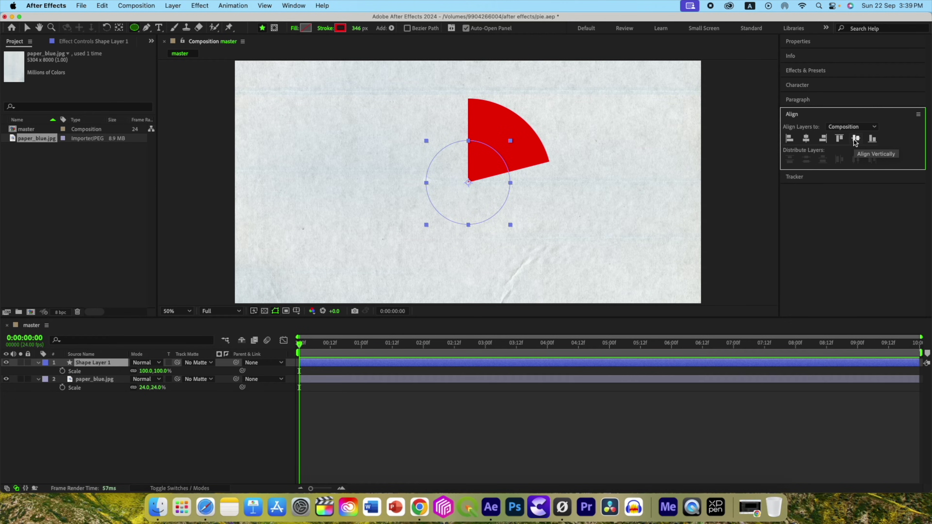
- Expand Shape Layer 1's Contents to show Ellipse 1
{"action": "left_click", "coordinate": [158, 419]}
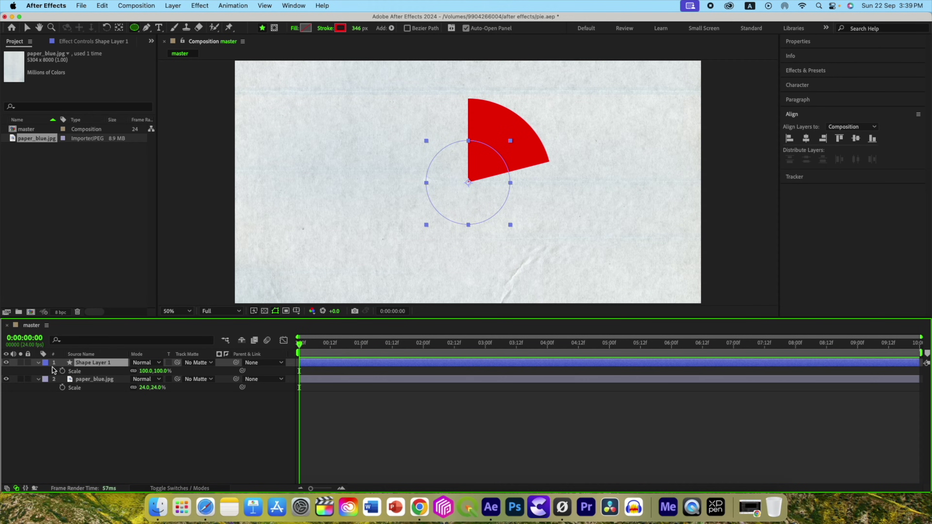
{"action": "left_click", "coordinate": [38, 362]}
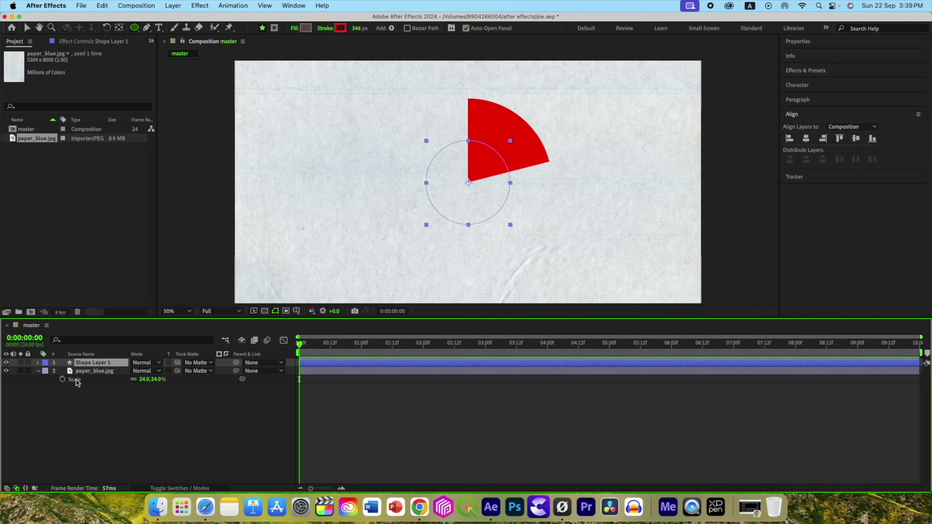
{"action": "left_click", "coordinate": [37, 362]}
{"action": "left_click", "coordinate": [47, 379]}
{"action": "left_click", "coordinate": [46, 371]}
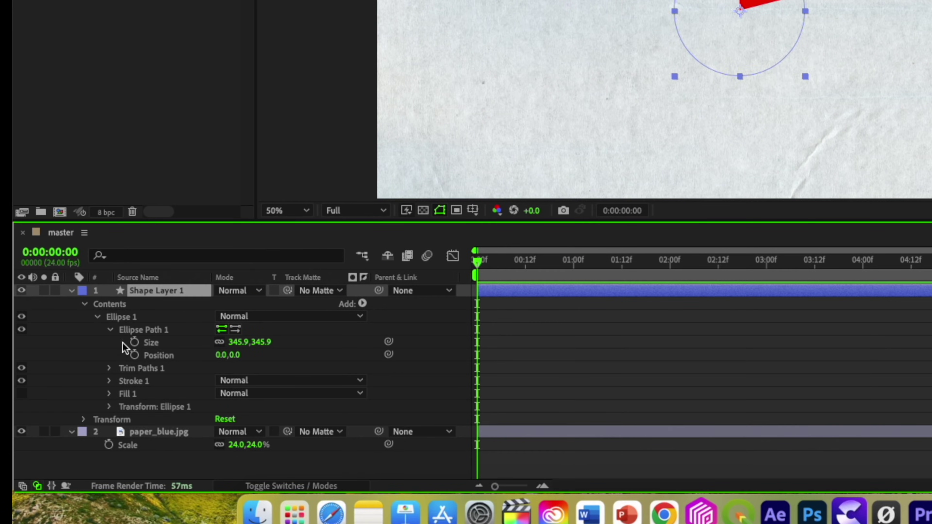
- Set the Trim Paths End to 28%
{"action": "left_click", "coordinate": [109, 368]}
{"action": "mouse_move", "coordinate": [223, 395]}
{"action": "left_mouse_down"}
{"action": "mouse_move", "coordinate": [235, 395]}
{"action": "mouse_move", "coordinate": [224, 399]}
{"action": "left_mouse_up"}
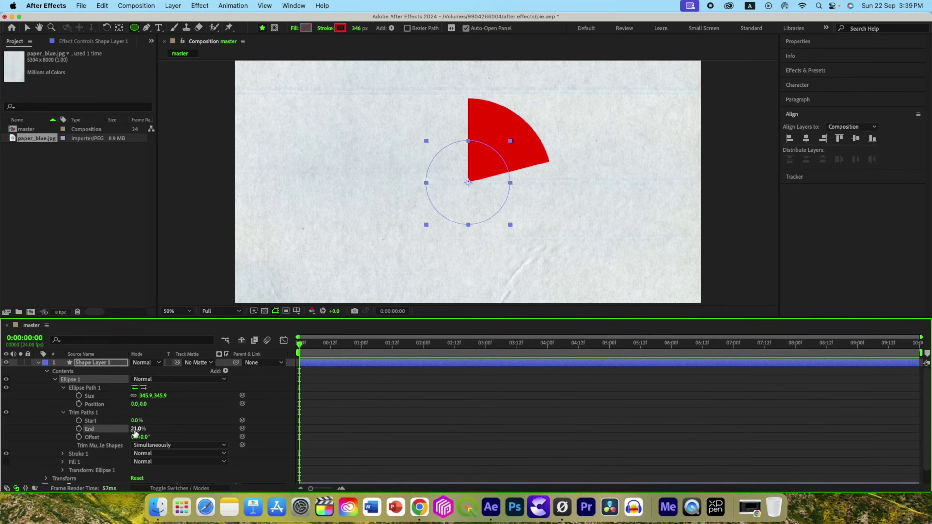
{"action": "left_click", "coordinate": [171, 417]}
{"action": "key", "text": "Return"}
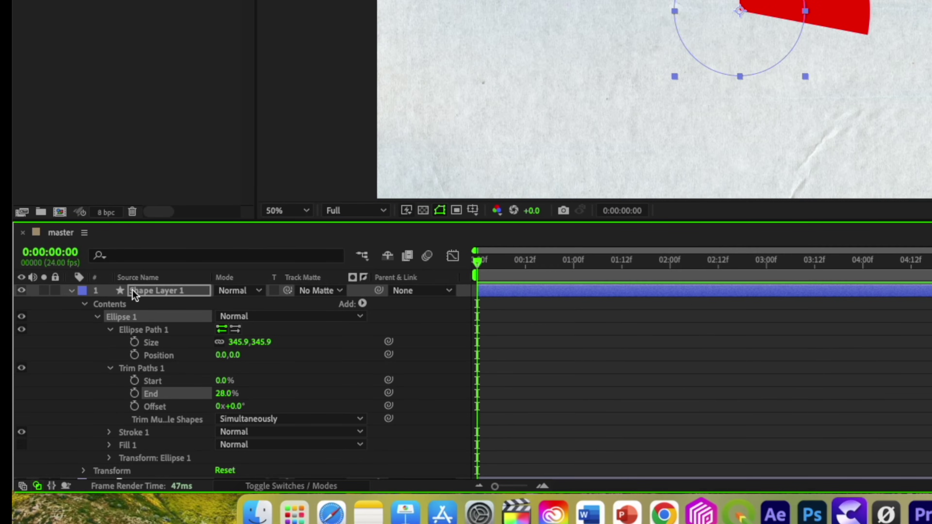
- Duplicate Shape Layer 1 and rename the original layer 'base'
{"action": "left_click", "coordinate": [135, 294]}
{"action": "key", "text": "super+d"}
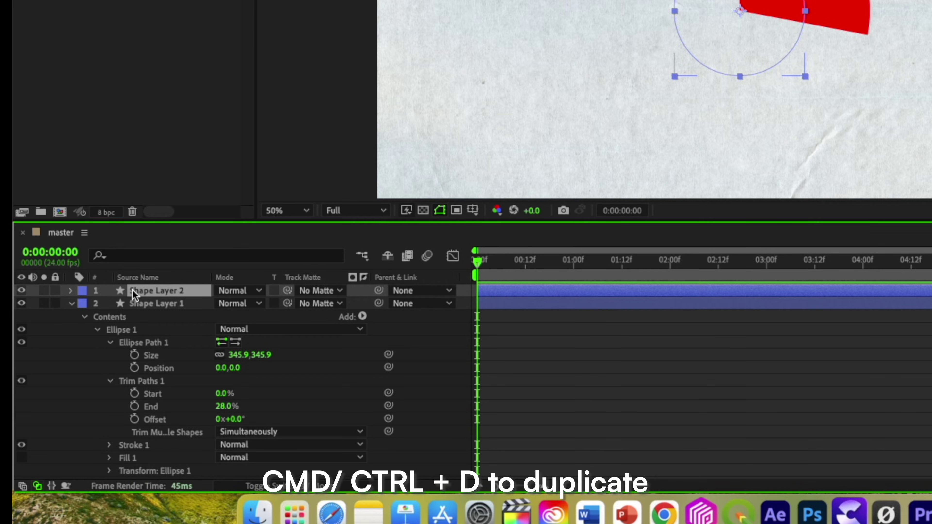
{"action": "left_click", "coordinate": [151, 304]}
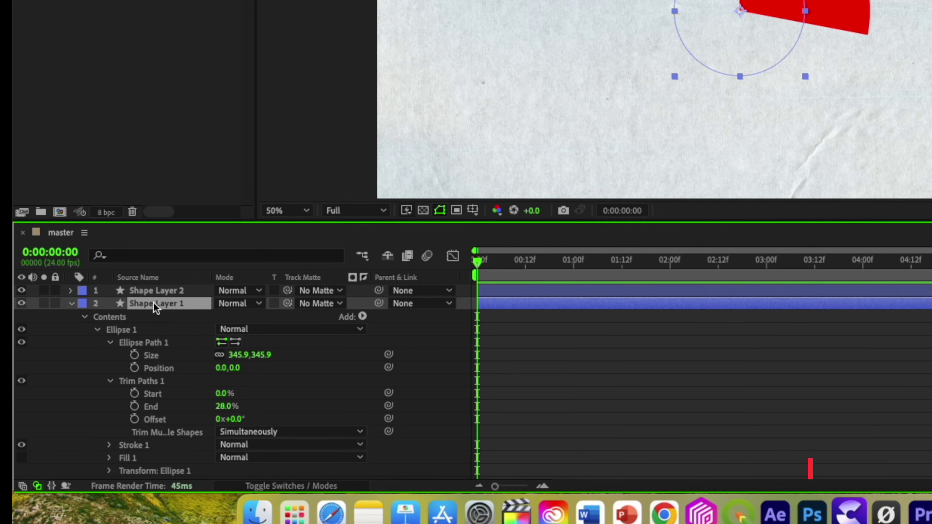
{"action": "key", "text": "Return"}
{"action": "type", "text": "base"}
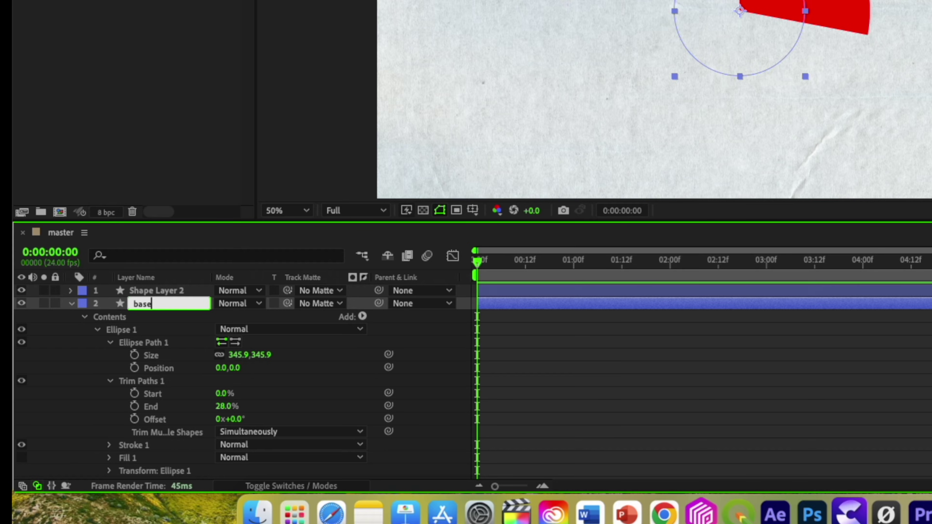
{"action": "key", "text": "Return"}
- Rename the copied layer 'slice'
{"action": "left_click", "coordinate": [150, 292]}
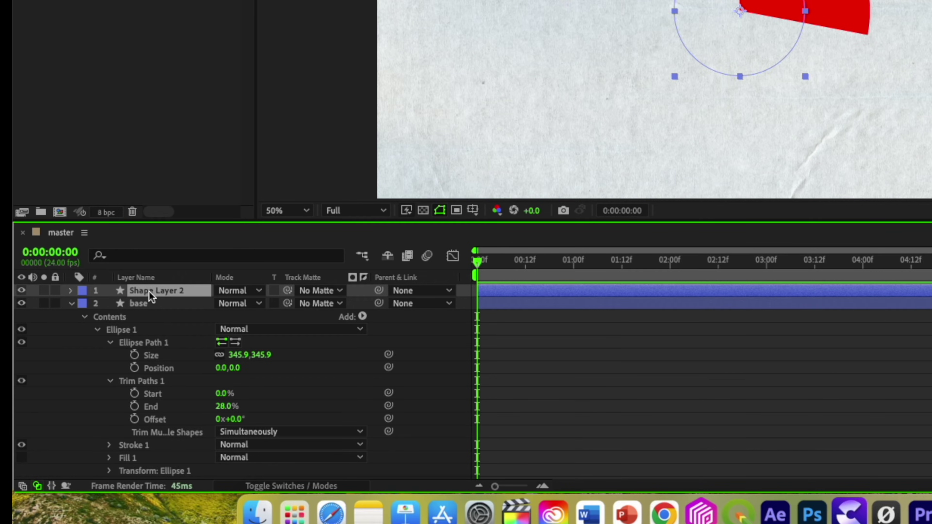
{"action": "key", "text": "s"}
{"action": "key", "text": "Return"}
{"action": "type", "text": "slice"}
{"action": "key", "text": "Return"}
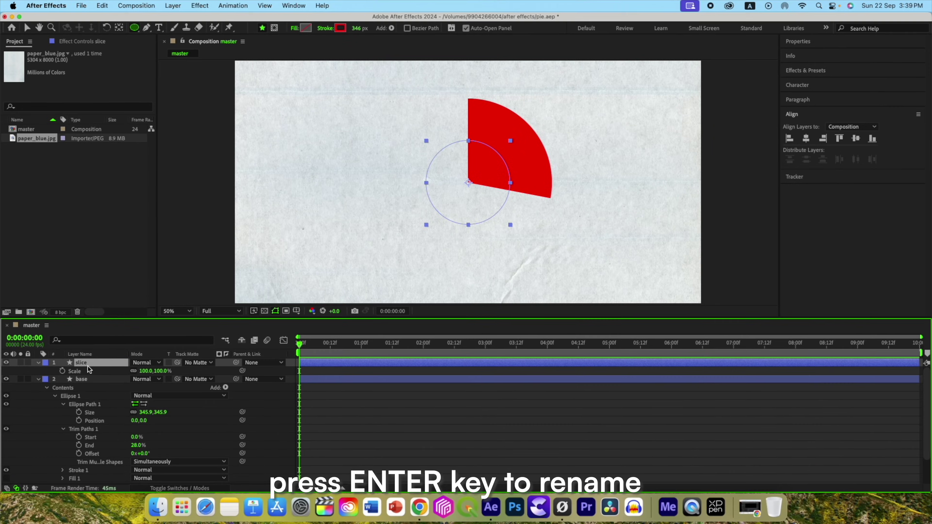
- Change the base layer's stroke colour to dark blue
{"action": "left_click", "coordinate": [39, 379]}
{"action": "left_click", "coordinate": [81, 381]}
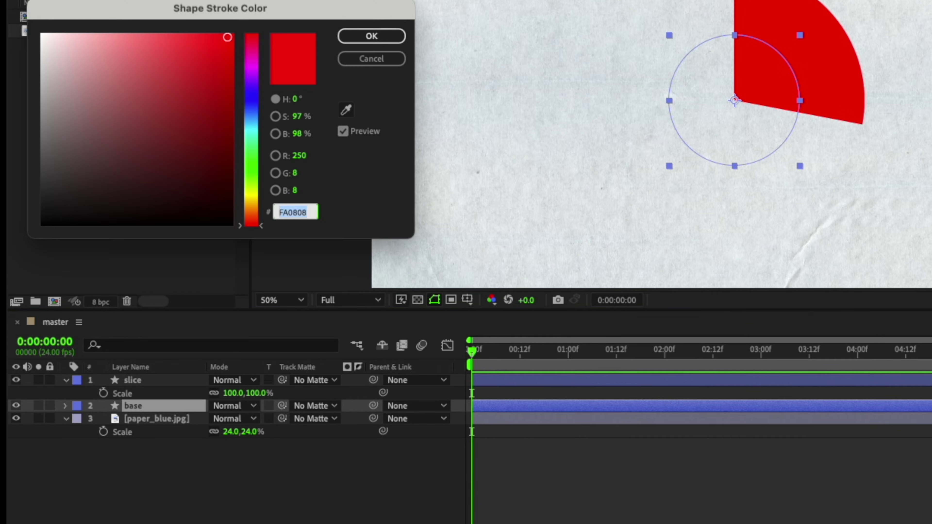
{"action": "left_click", "coordinate": [250, 97]}
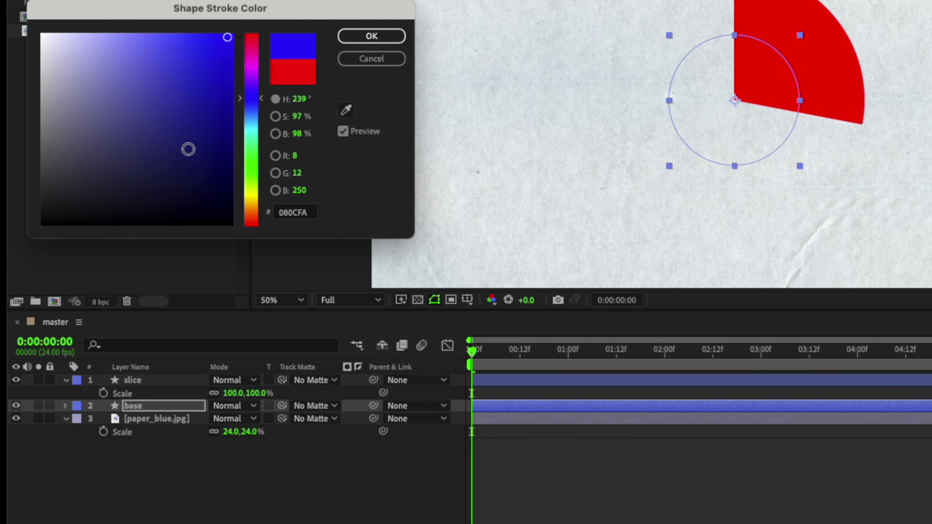
{"action": "left_click", "coordinate": [187, 155]}
{"action": "left_click", "coordinate": [357, 35]}
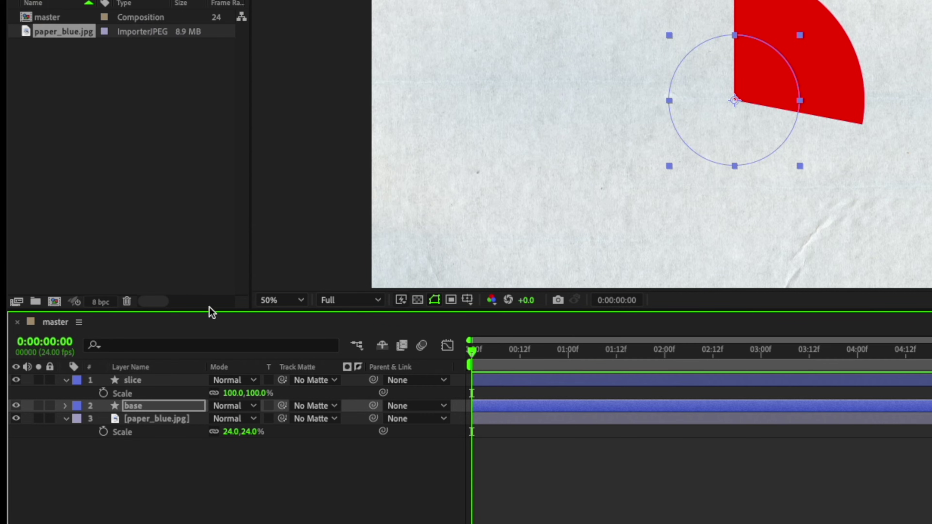
- At 1:00, set base's Trim End to 100% and Start to 28%, keyframe them, and hide slice
{"action": "left_click", "coordinate": [65, 406]}
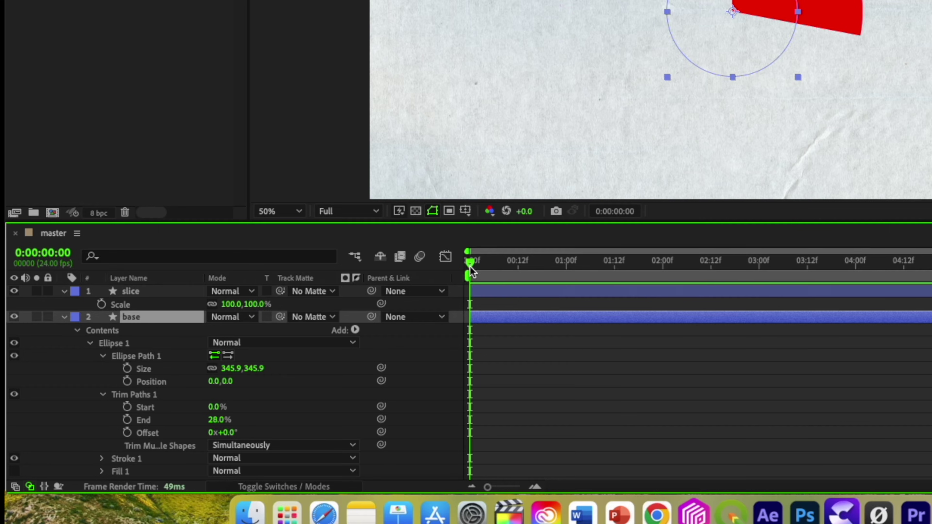
{"action": "left_click_drag", "start_coordinate": [471, 271], "coordinate": [568, 278]}
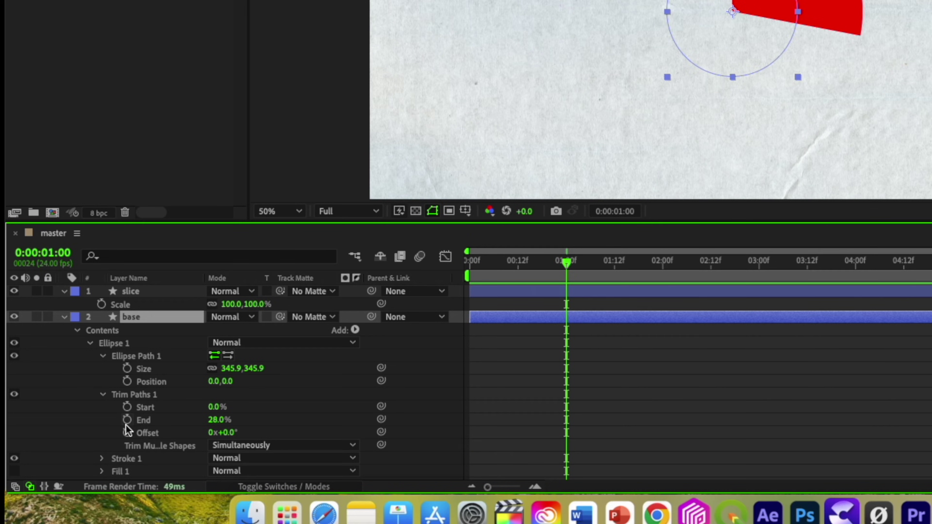
{"action": "left_click", "coordinate": [214, 421]}
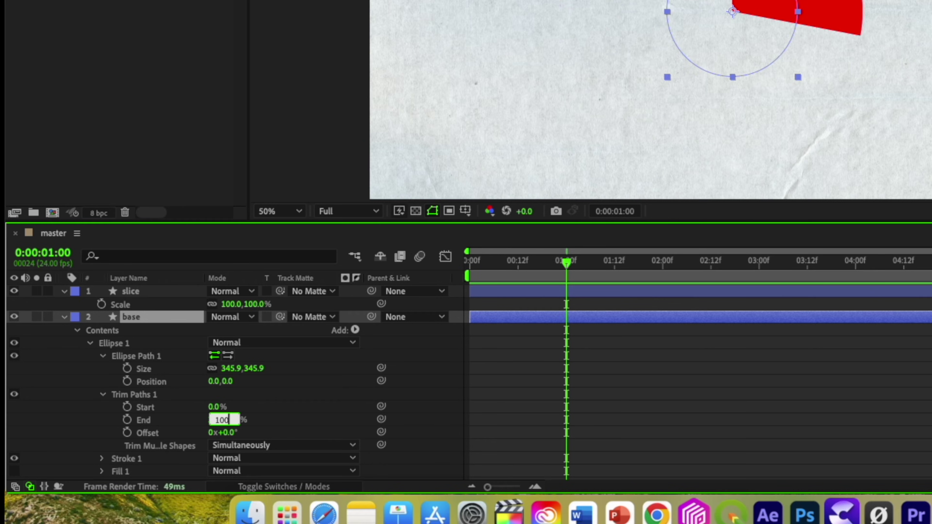
{"action": "key", "text": "Return"}
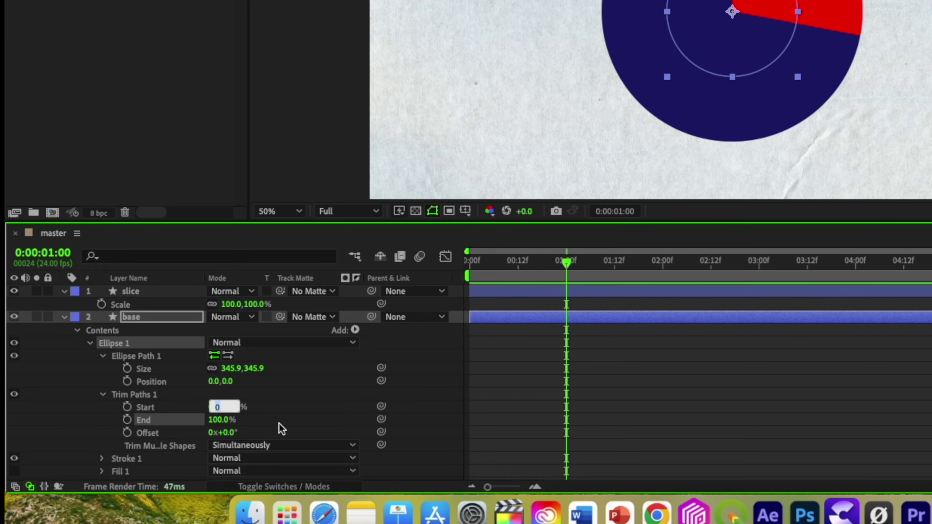
{"action": "type", "text": "28"}
{"action": "key", "text": "Return"}
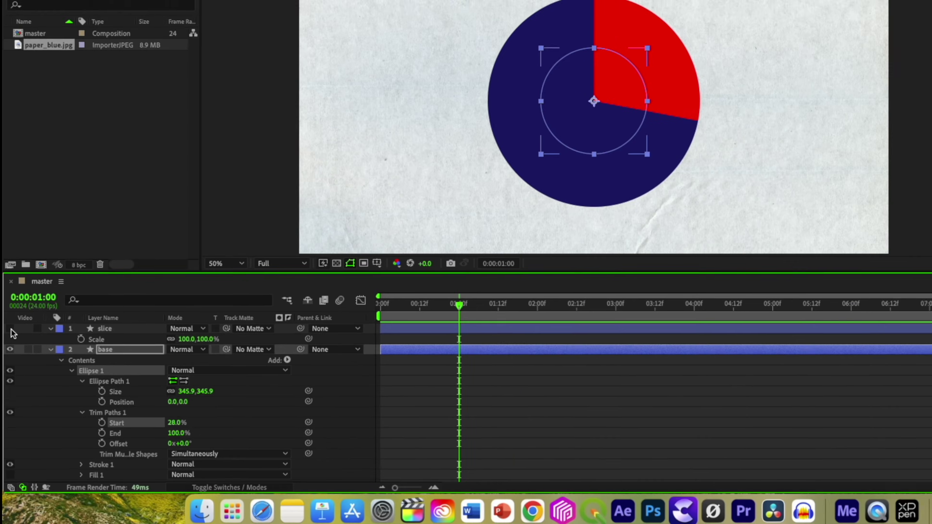
{"action": "left_click", "coordinate": [15, 291]}
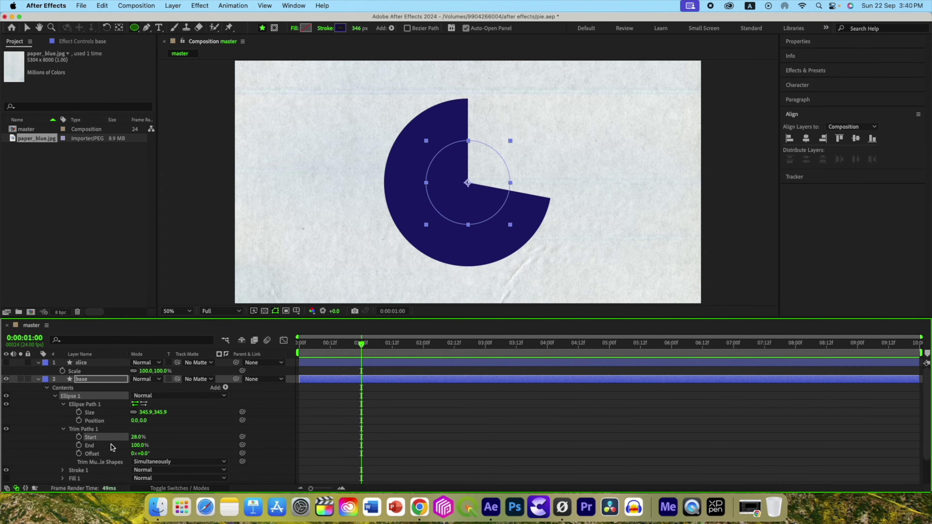
{"action": "left_click", "coordinate": [79, 446]}
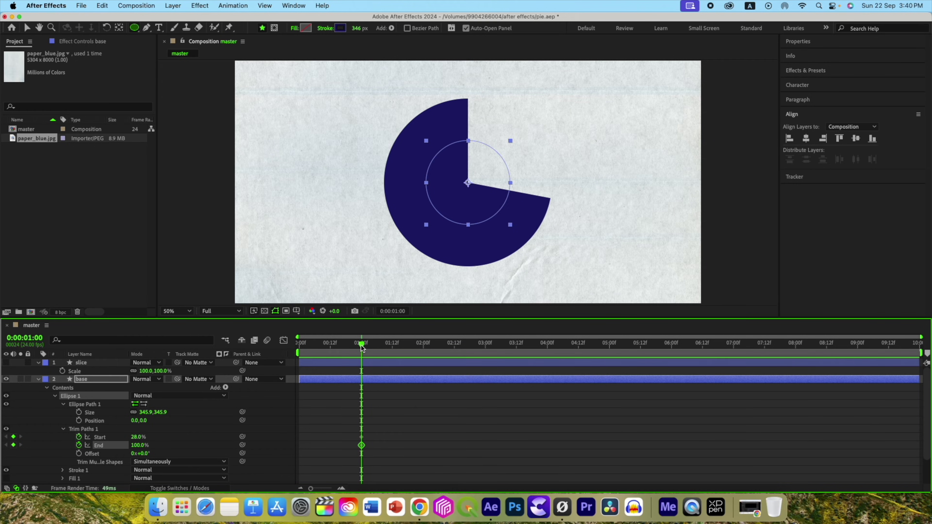
- At 0:00, set base's Trim Start and End to 0% so the ring grows in
{"action": "left_click_drag", "start_coordinate": [362, 348], "coordinate": [297, 348]}
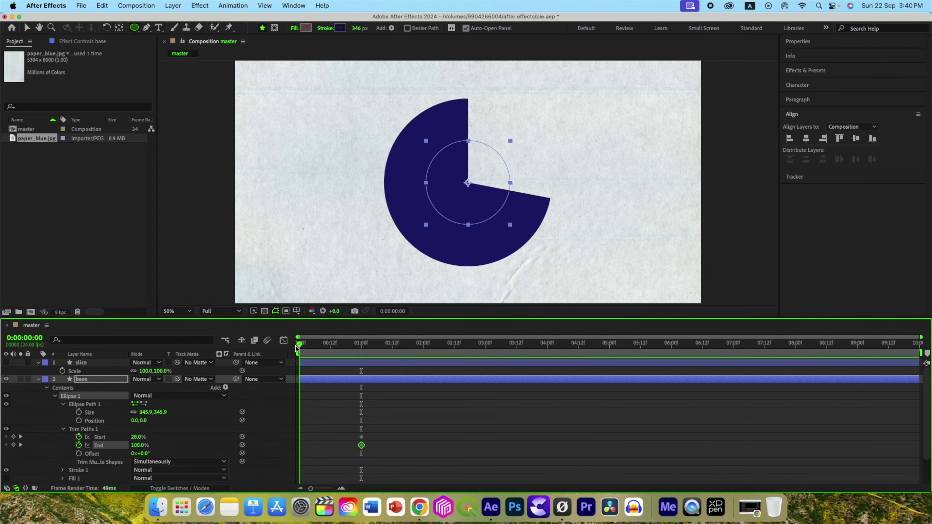
{"action": "left_click", "coordinate": [133, 438]}
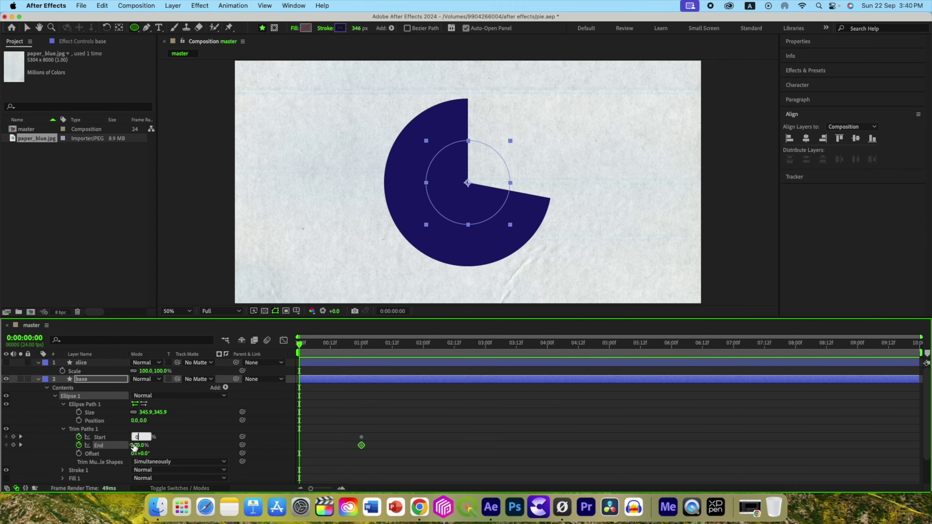
{"action": "left_click", "coordinate": [134, 445]}
{"action": "type", "text": "0"}
{"action": "key", "text": "Return"}
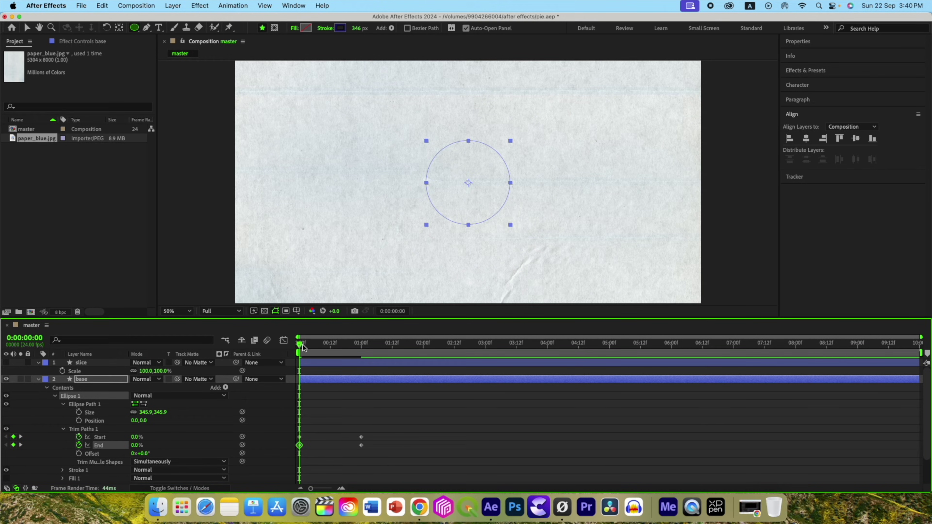
{"action": "left_click_drag", "start_coordinate": [303, 347], "coordinate": [281, 352]}
- Reveal the slice layer's Trim Paths and keyframe End at 0% at the start
{"action": "left_click", "coordinate": [39, 379]}
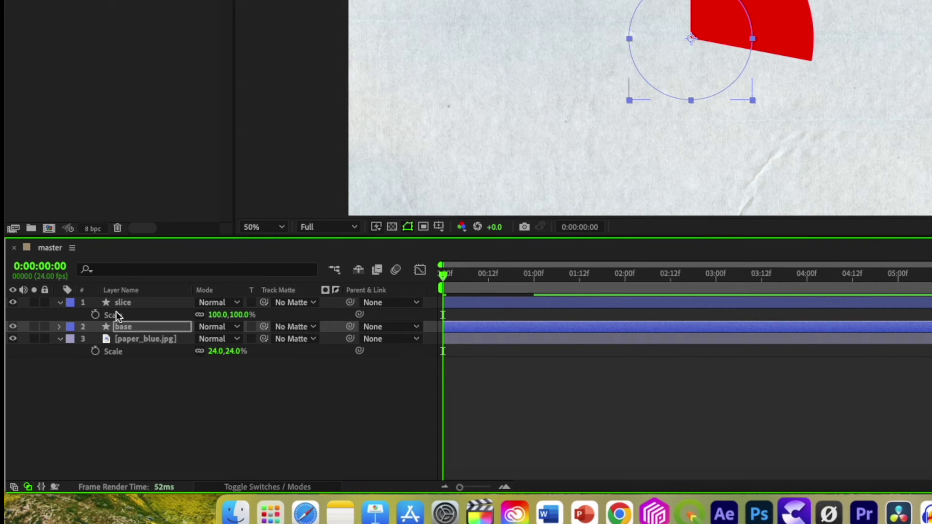
{"action": "left_click", "coordinate": [80, 363]}
{"action": "left_click", "coordinate": [65, 293]}
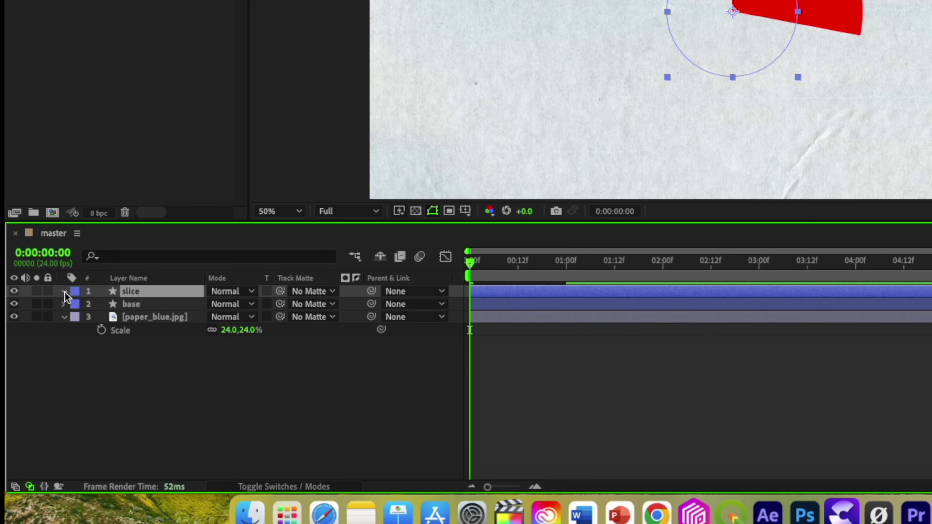
{"action": "left_click", "coordinate": [65, 292]}
{"action": "left_click", "coordinate": [77, 304]}
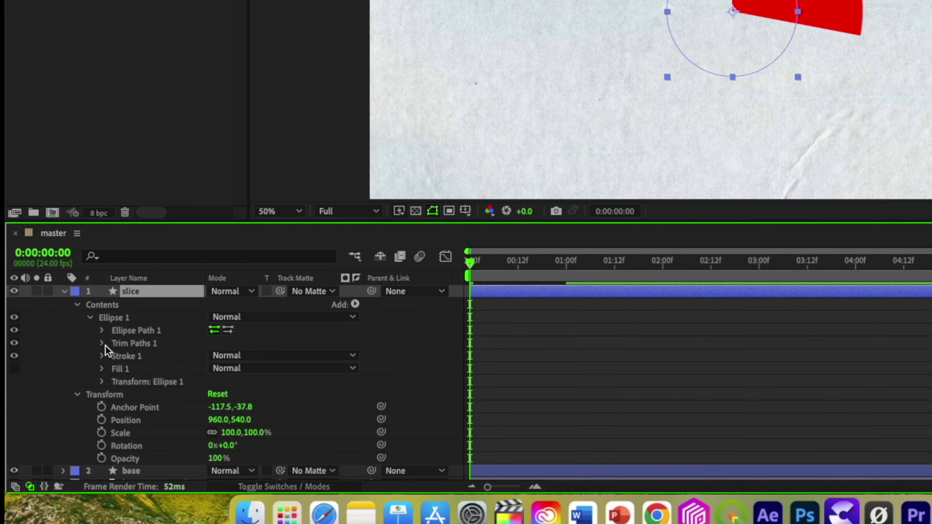
{"action": "left_click", "coordinate": [104, 346]}
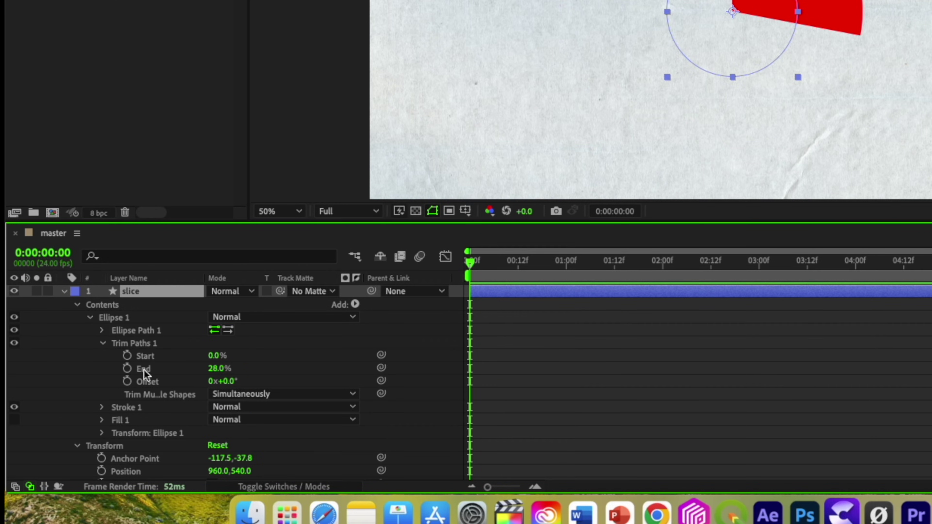
{"action": "left_click", "coordinate": [128, 369]}
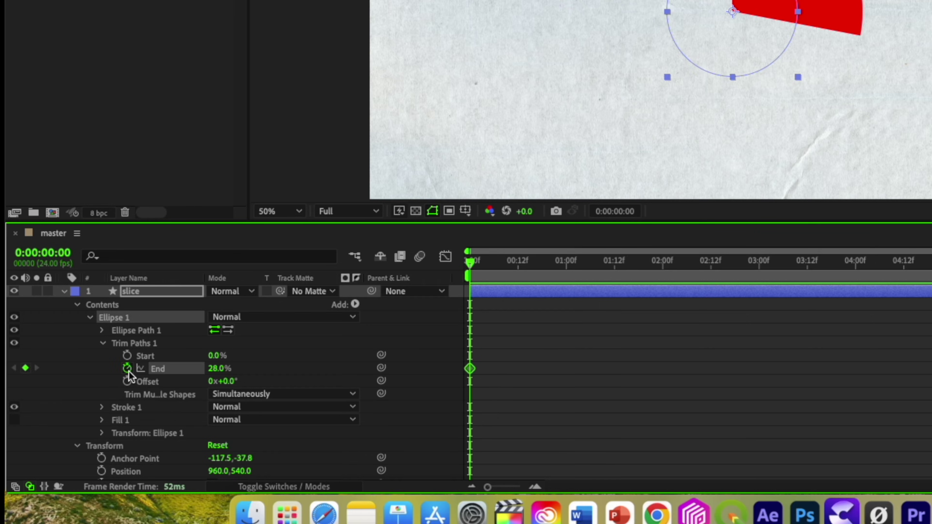
{"action": "left_click", "coordinate": [213, 369]}
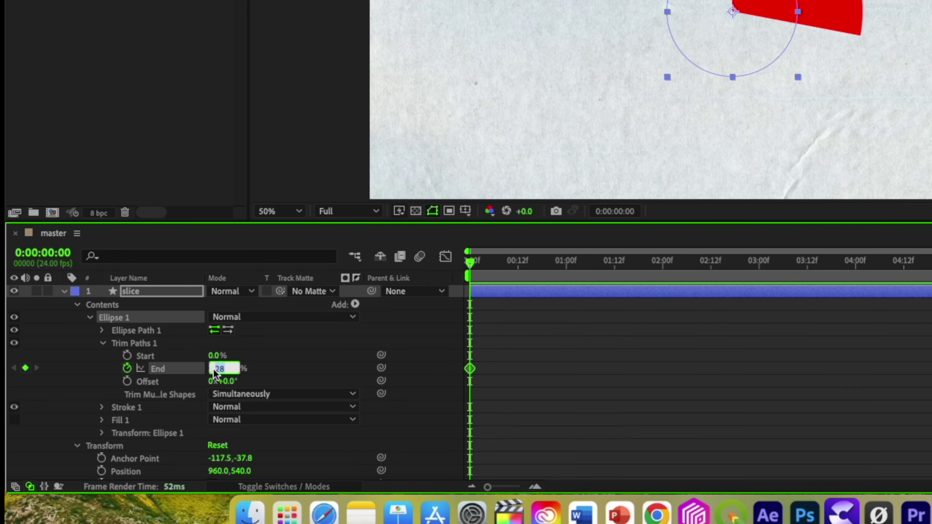
{"action": "type", "text": "0"}
{"action": "key", "text": "Return"}
- At the one-second mark, set the slice's Trim Paths End to 28%
{"action": "scroll", "coordinate": [493, 287], "scroll_direction": "down", "scroll_amount": 5}
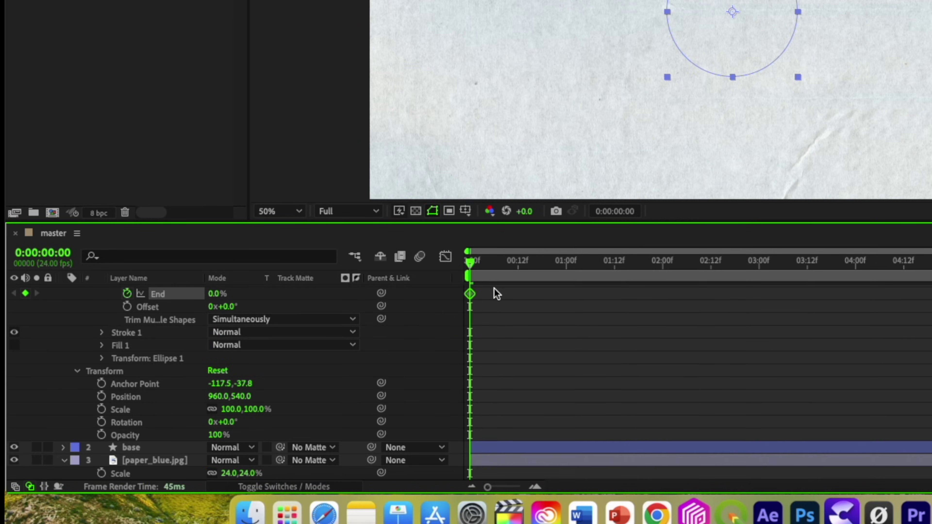
{"action": "left_click_drag", "start_coordinate": [471, 268], "coordinate": [565, 270]}
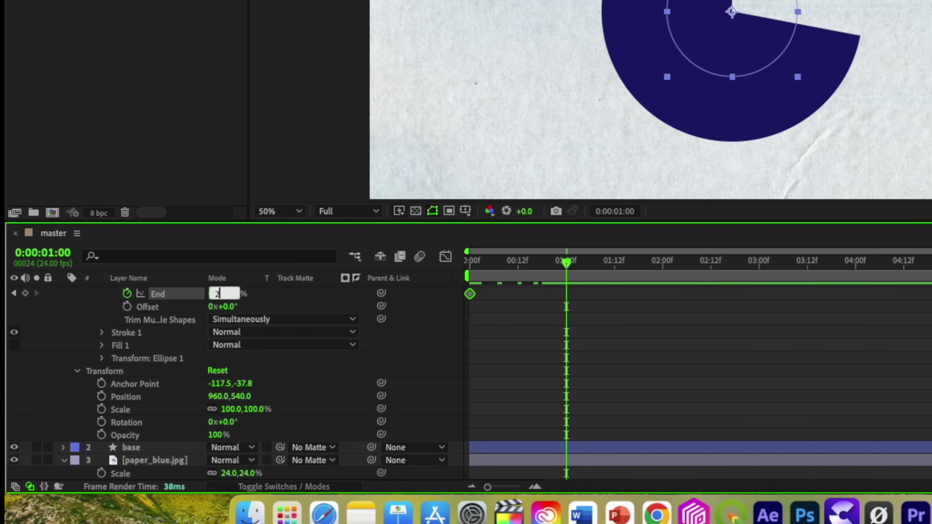
{"action": "type", "text": "28"}
{"action": "key", "text": "Return"}
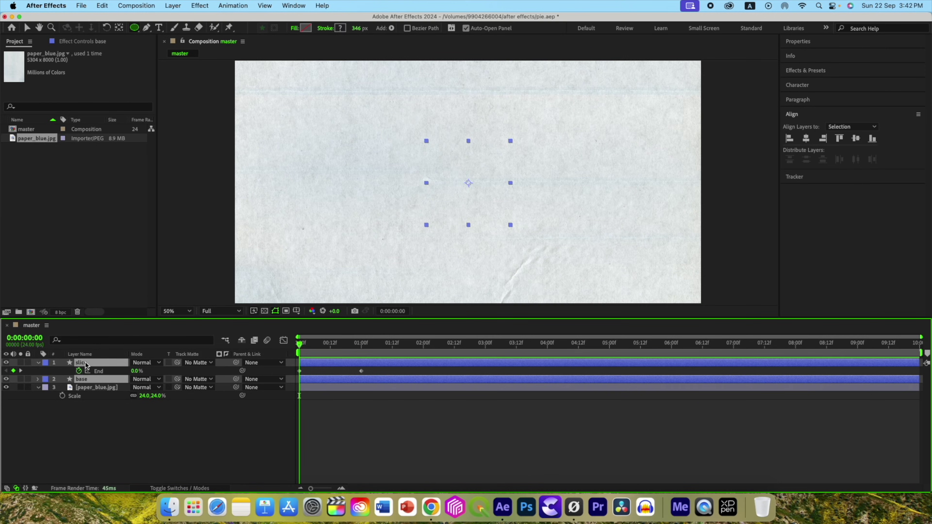
- Select all the pie's trim keyframes and apply Flow's 0.42, 0.00, 0.58, 1.00 ease
{"action": "key", "text": "u"}
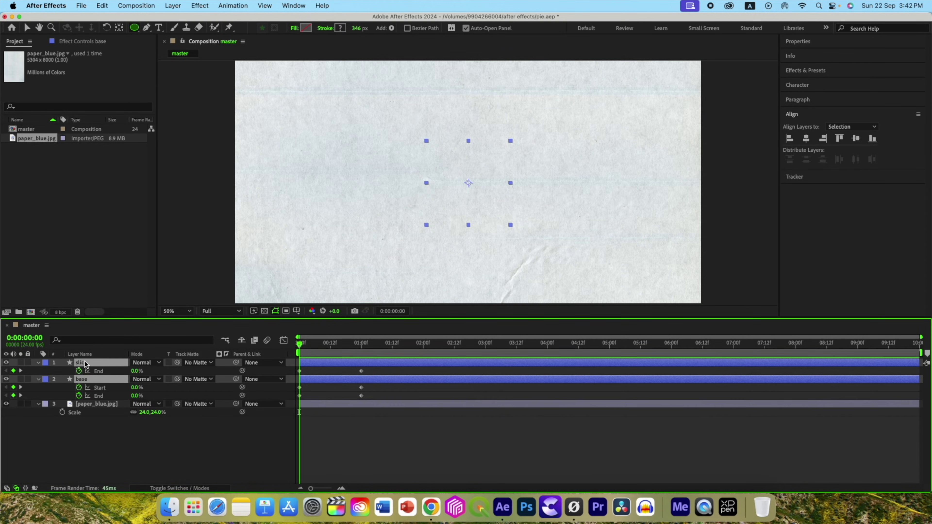
{"action": "left_click_drag", "start_coordinate": [375, 400], "coordinate": [297, 369]}
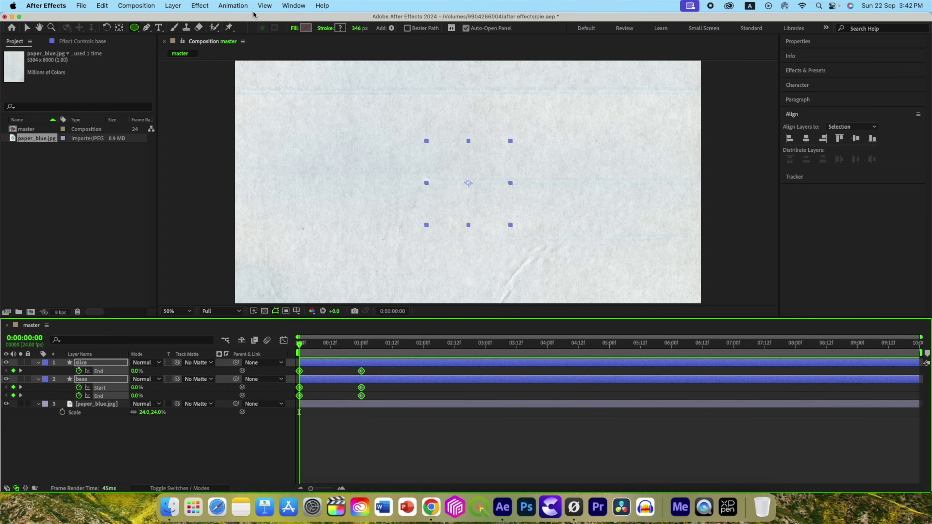
{"action": "left_click", "coordinate": [294, 5]}
{"action": "mouse_move", "coordinate": [385, 63]}
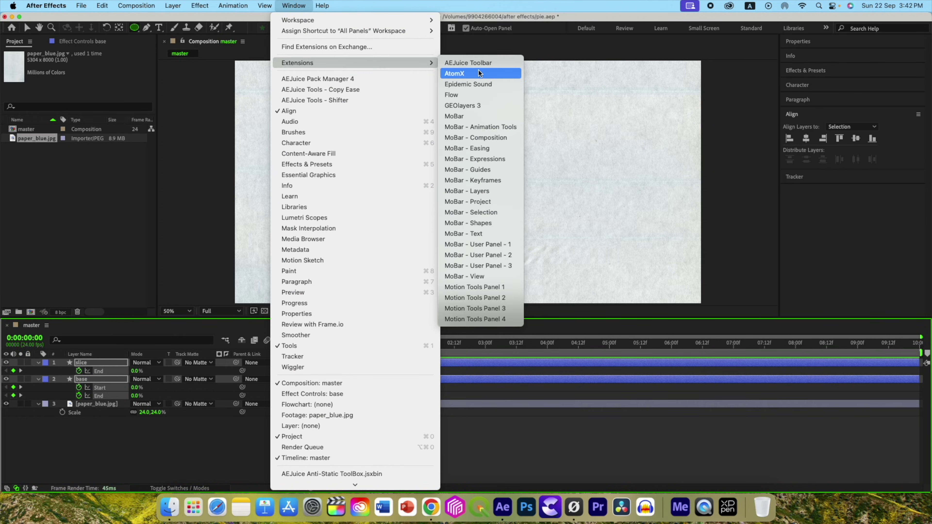
{"action": "left_click", "coordinate": [477, 96]}
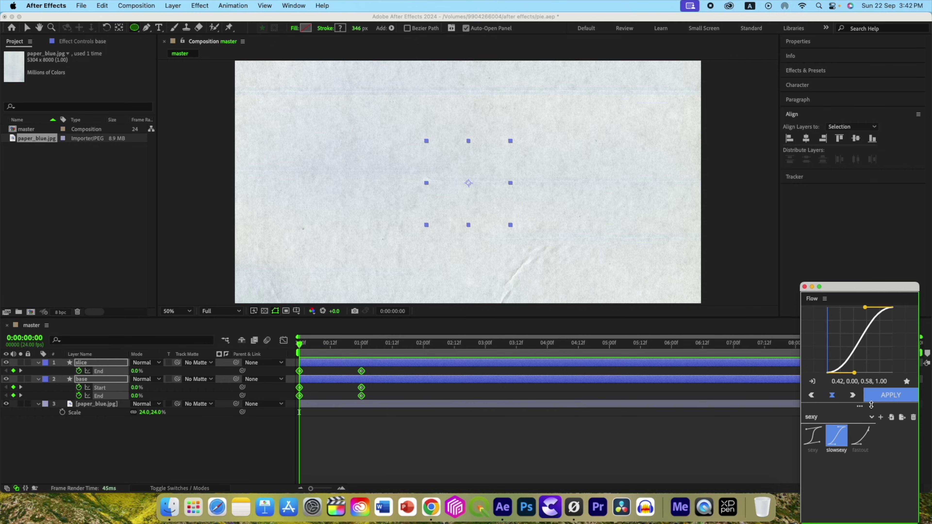
{"action": "left_click", "coordinate": [880, 395]}
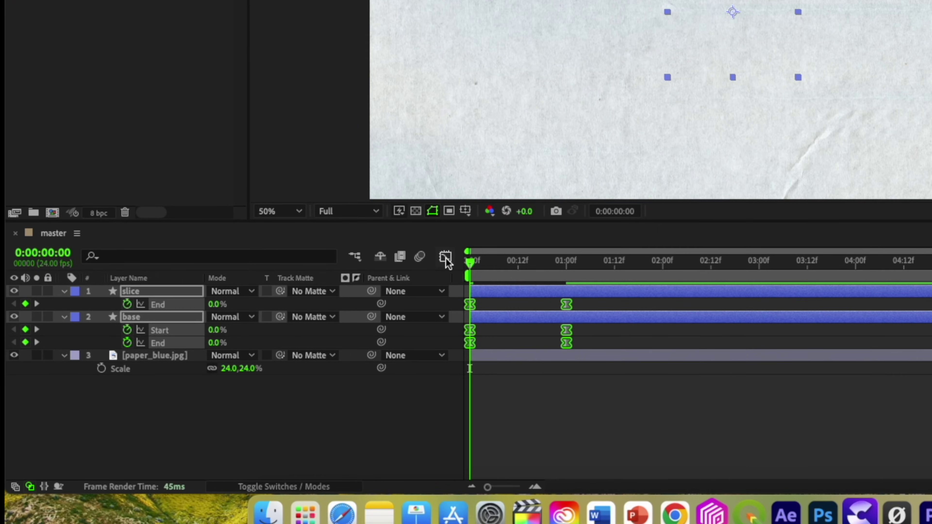
- Check the eased speed curves in the Graph Editor, then view the finished pie at 1:21
{"action": "left_click", "coordinate": [445, 258]}
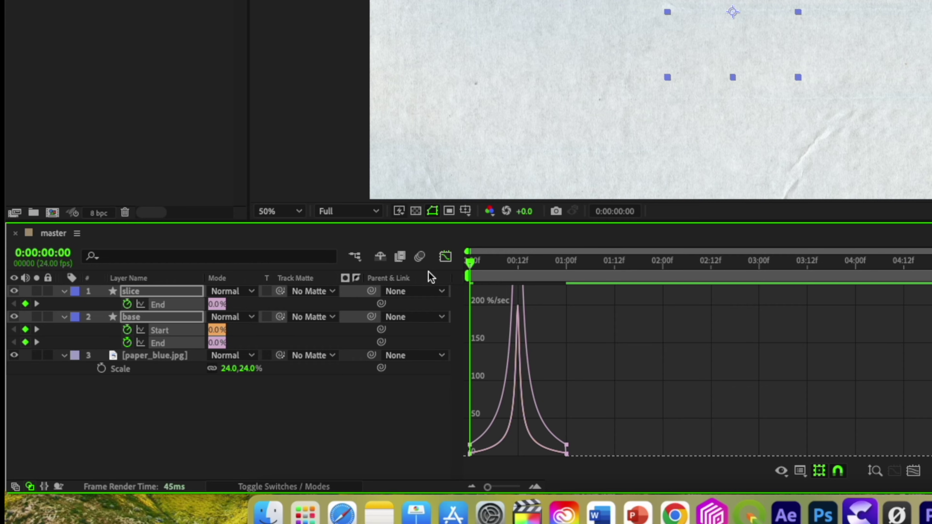
{"action": "left_click", "coordinate": [445, 257]}
{"action": "left_click", "coordinate": [650, 260]}
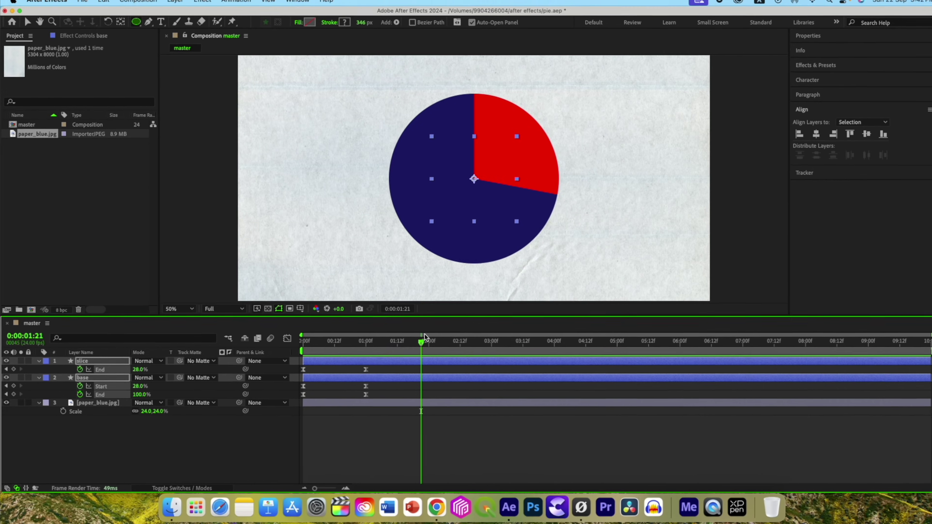
{"action": "left_click", "coordinate": [82, 381]}
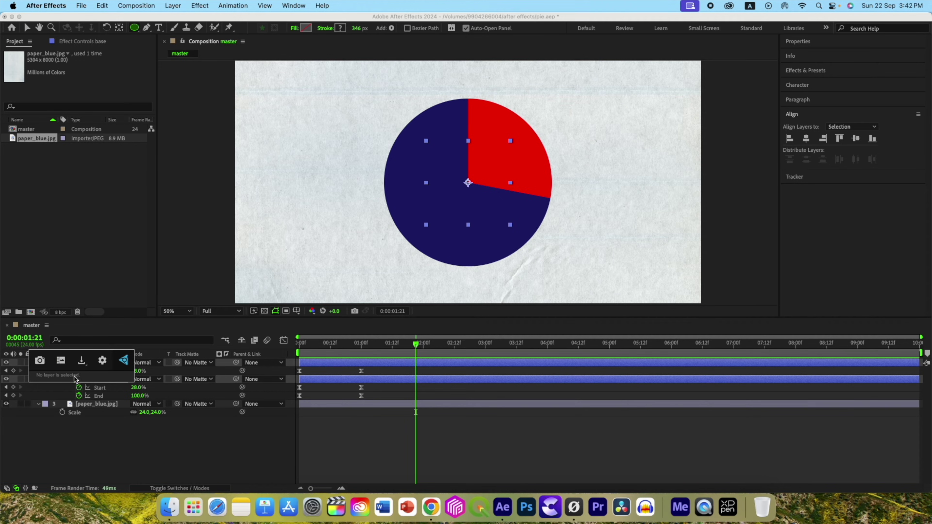
- Apply Turbulent Displace to the base pie layer through a 'tur' effect search
{"action": "left_click", "coordinate": [89, 380]}
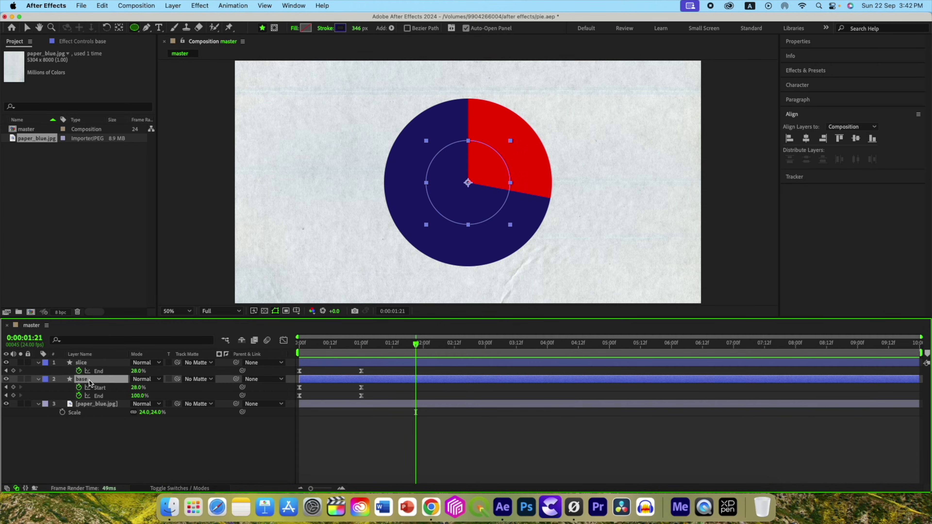
{"action": "key", "text": "ctrl+space"}
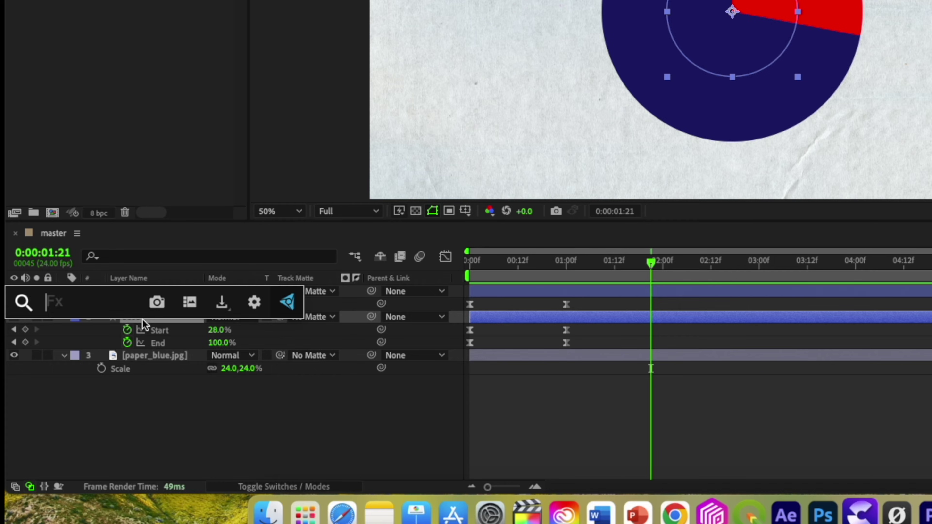
{"action": "type", "text": "tur"}
{"action": "left_click", "coordinate": [96, 345]}
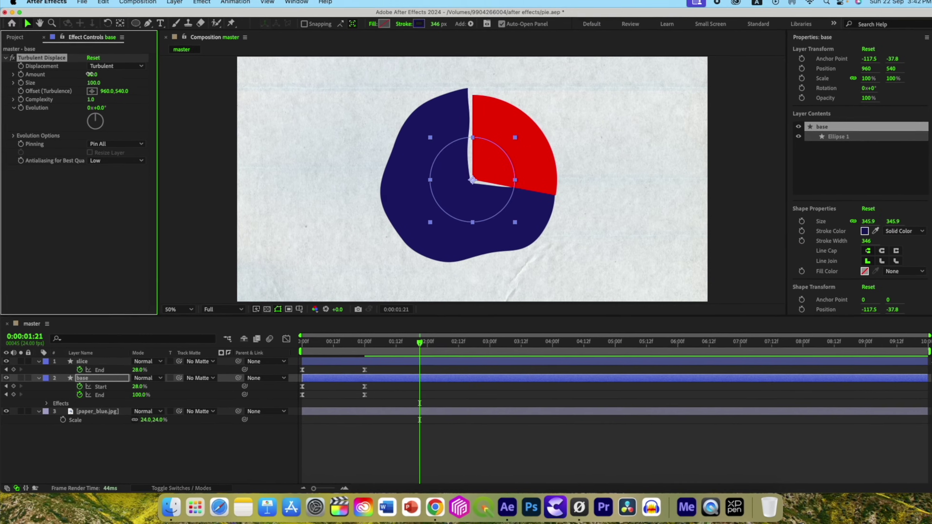
- Set the Turbulent Displace Amount to 30 and Size to 2.0
{"action": "left_click", "coordinate": [99, 75]}
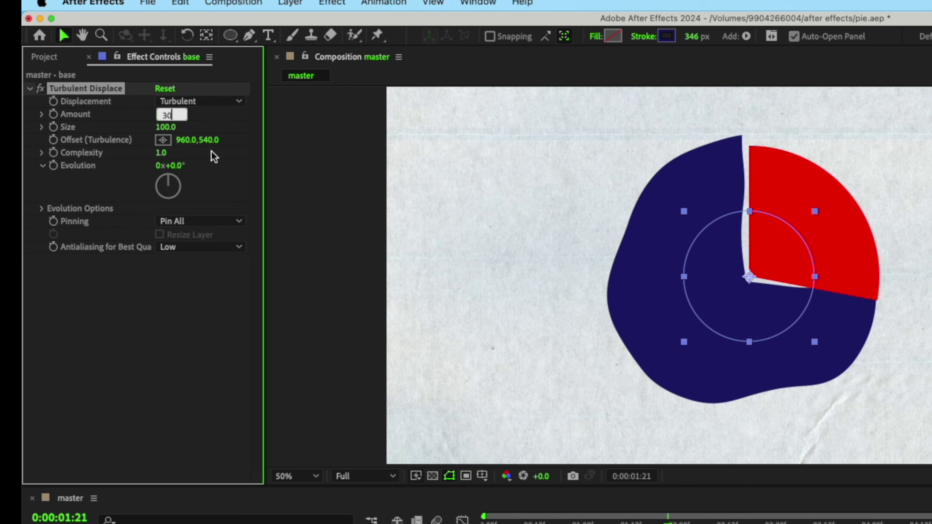
{"action": "left_click", "coordinate": [163, 129]}
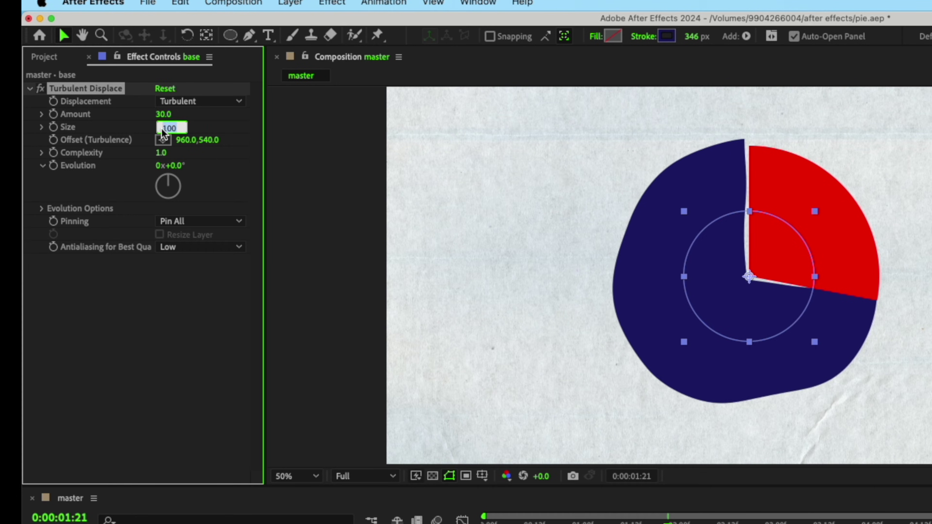
{"action": "type", "text": "2"}
{"action": "key", "text": "Return"}
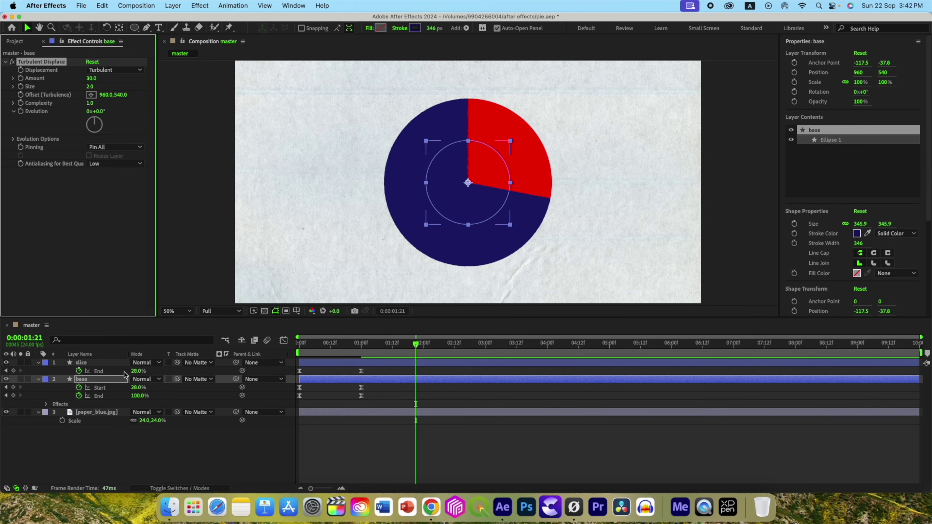
- Copy the base layer's Turbulent Displace and paste it onto the slice layer
{"action": "left_click", "coordinate": [38, 379]}
{"action": "left_click", "coordinate": [80, 380]}
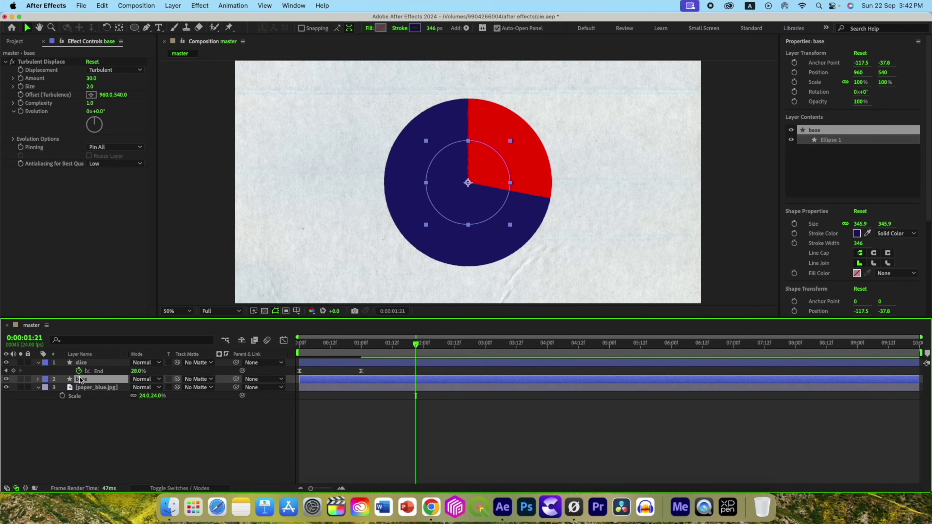
{"action": "left_click", "coordinate": [44, 63]}
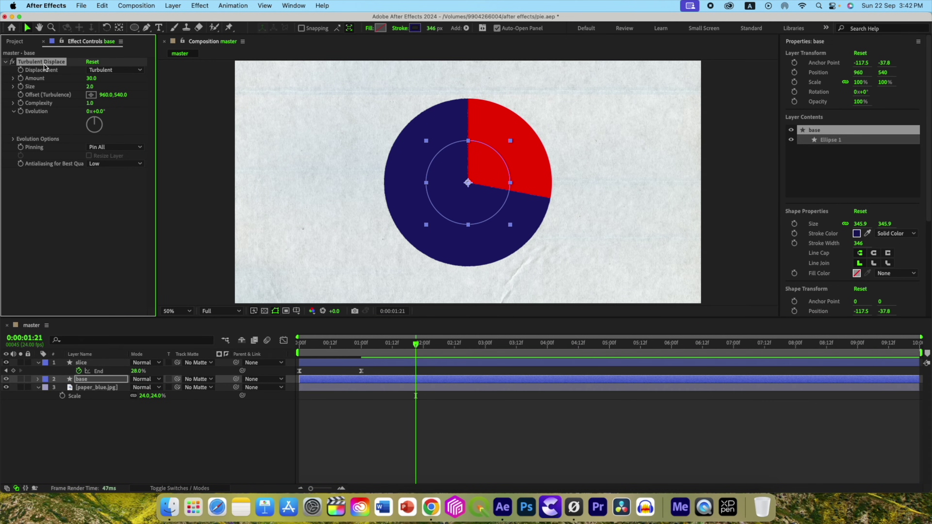
{"action": "left_click", "coordinate": [84, 363]}
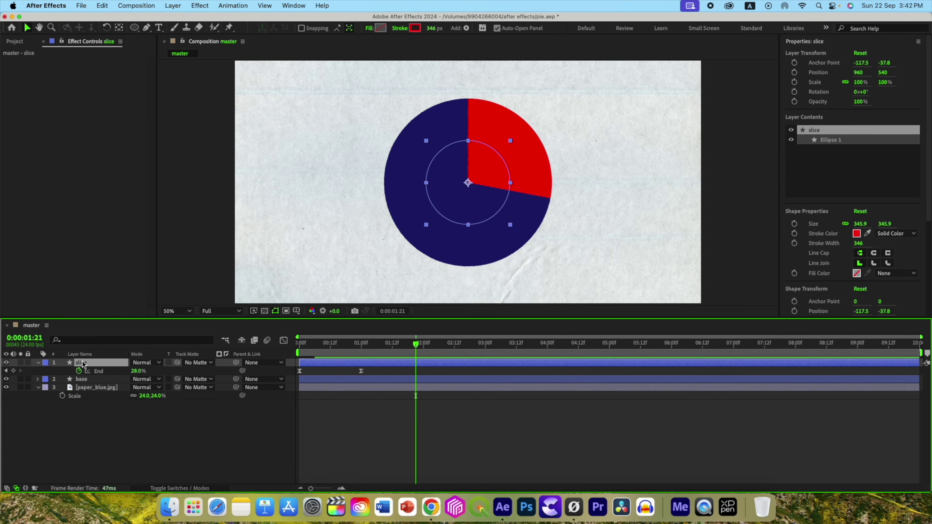
{"action": "key", "text": "u"}
{"action": "key", "text": "F2"}
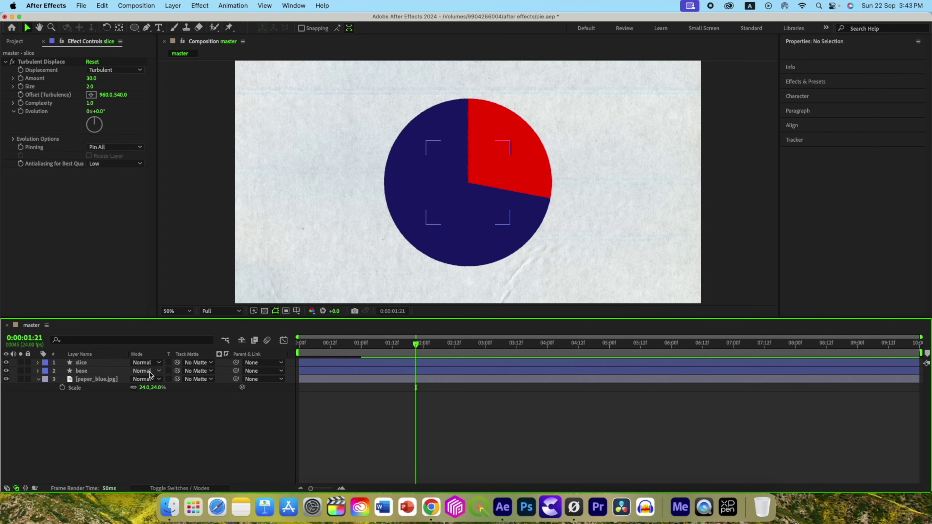
- Set the base layer's blend mode to Multiply and begin changing the slice's mode
{"action": "left_click", "coordinate": [149, 372]}
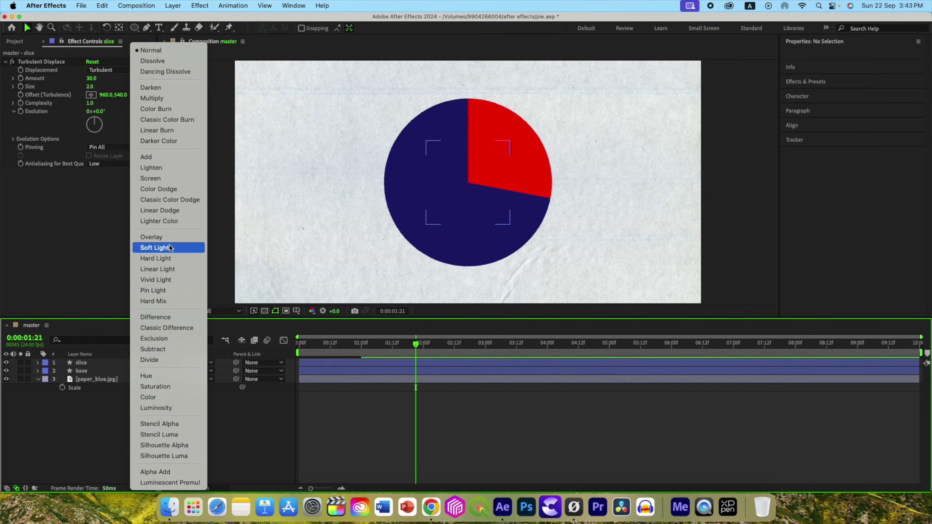
{"action": "left_click", "coordinate": [162, 89]}
{"action": "left_click", "coordinate": [159, 98]}
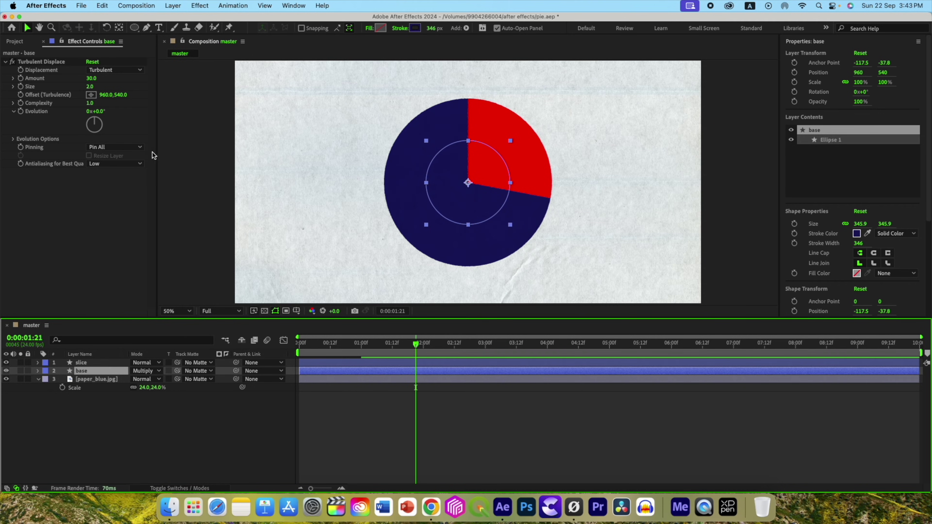
{"action": "left_click", "coordinate": [147, 362]}
- Set the slice layer to Multiply blending and preview the pie animation
{"action": "left_click", "coordinate": [173, 98]}
{"action": "left_click", "coordinate": [374, 275]}
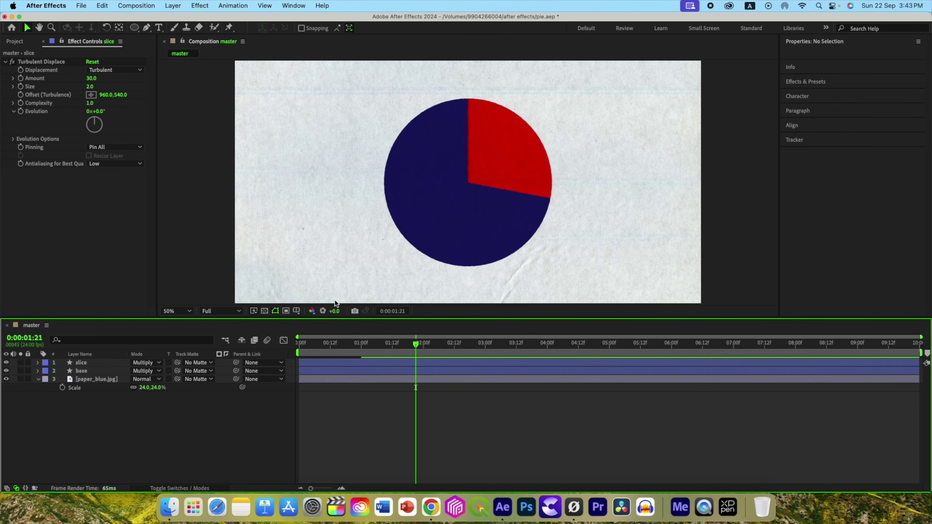
{"action": "key", "text": "/"}
{"action": "key", "text": "comma"}
{"action": "key", "text": "space"}
- Keyframe the slice's Position from 960,540 at 1:05 to 986,518 at 1:13
{"action": "left_click", "coordinate": [84, 364]}
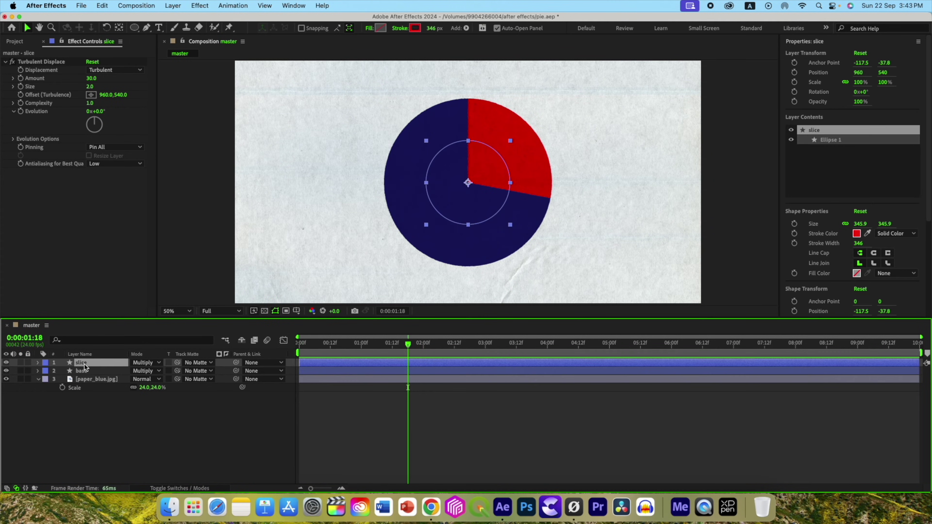
{"action": "key", "text": "u"}
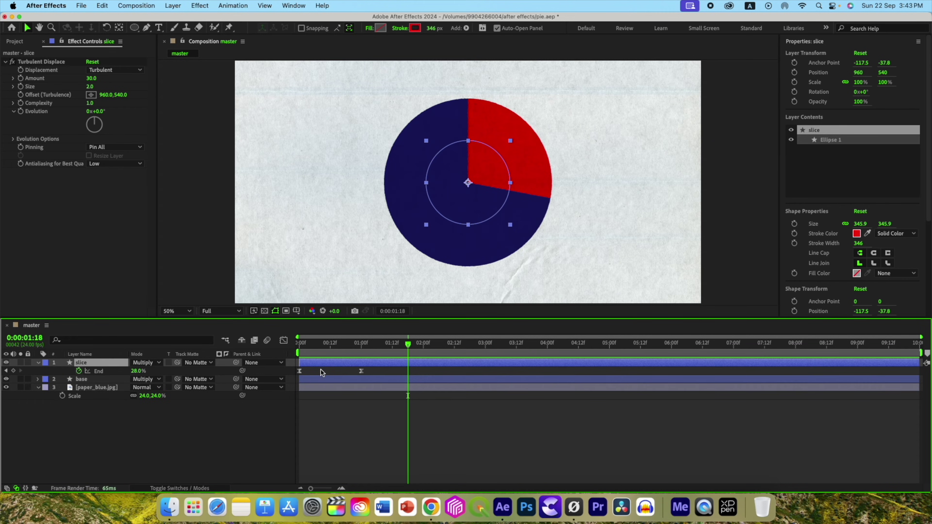
{"action": "left_click_drag", "start_coordinate": [409, 347], "coordinate": [375, 346]}
{"action": "key", "text": "p"}
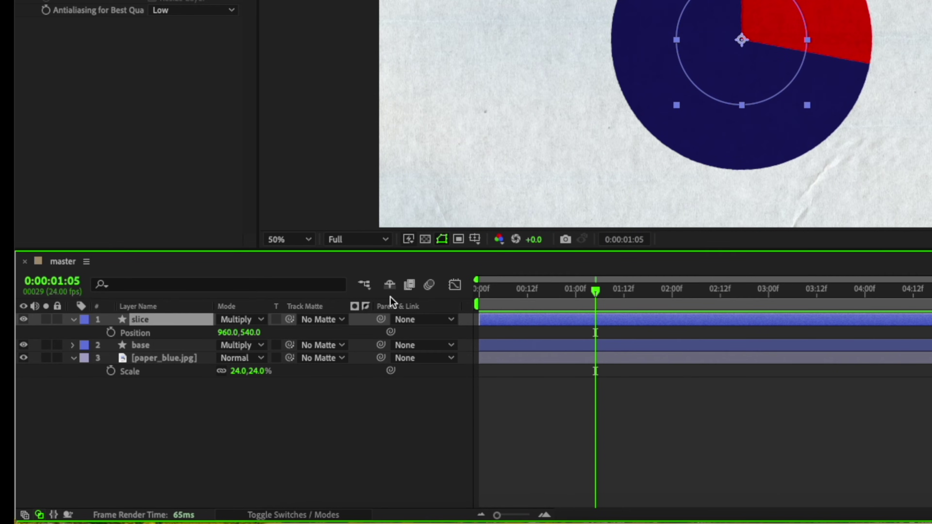
{"action": "key", "text": "alt+shift+p"}
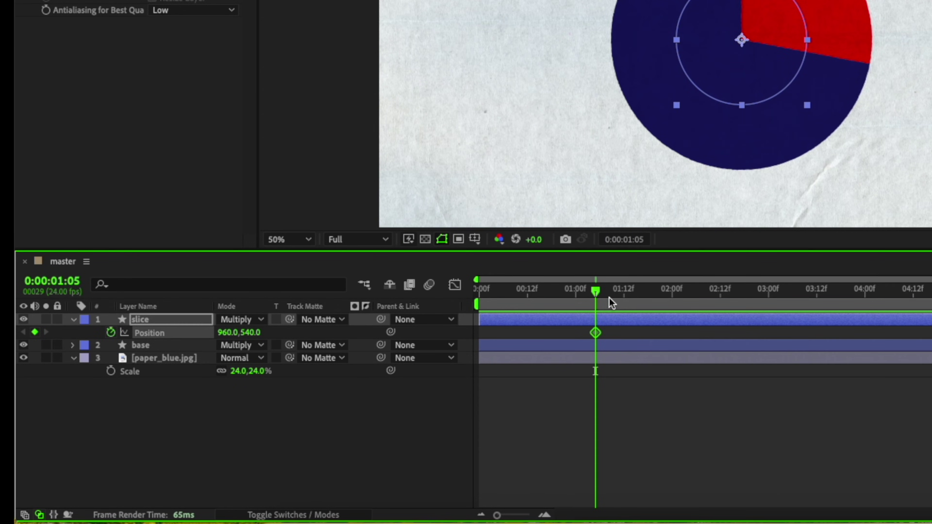
{"action": "left_click_drag", "start_coordinate": [596, 293], "coordinate": [630, 299]}
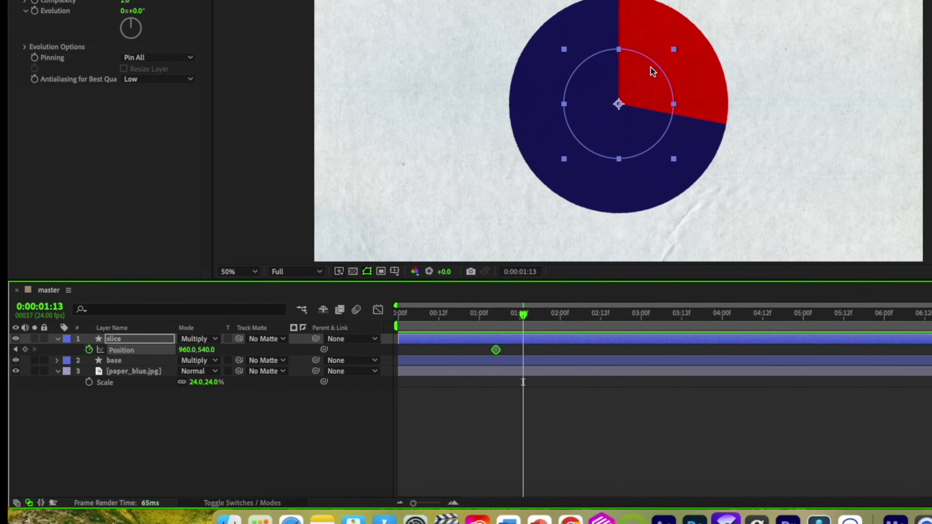
{"action": "left_click_drag", "start_coordinate": [783, 2], "coordinate": [785, 1]}
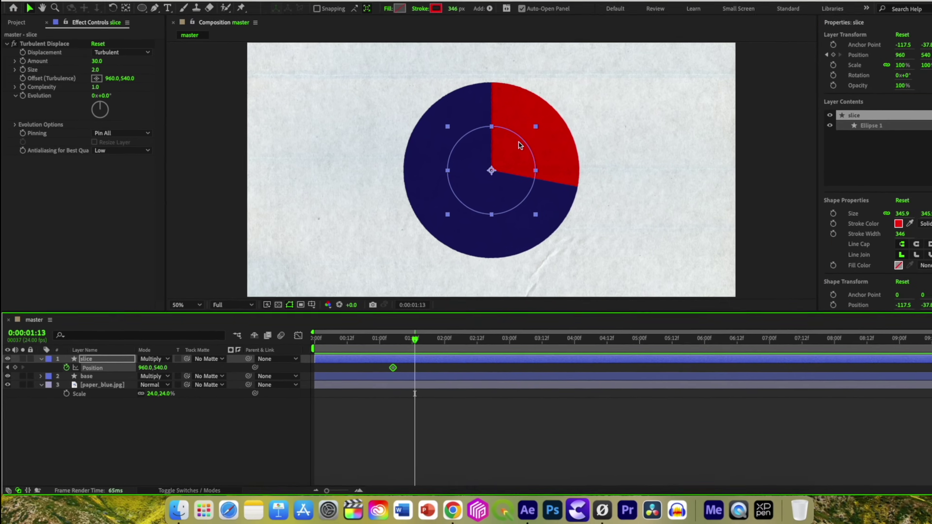
{"action": "left_click_drag", "start_coordinate": [497, 156], "coordinate": [502, 152]}
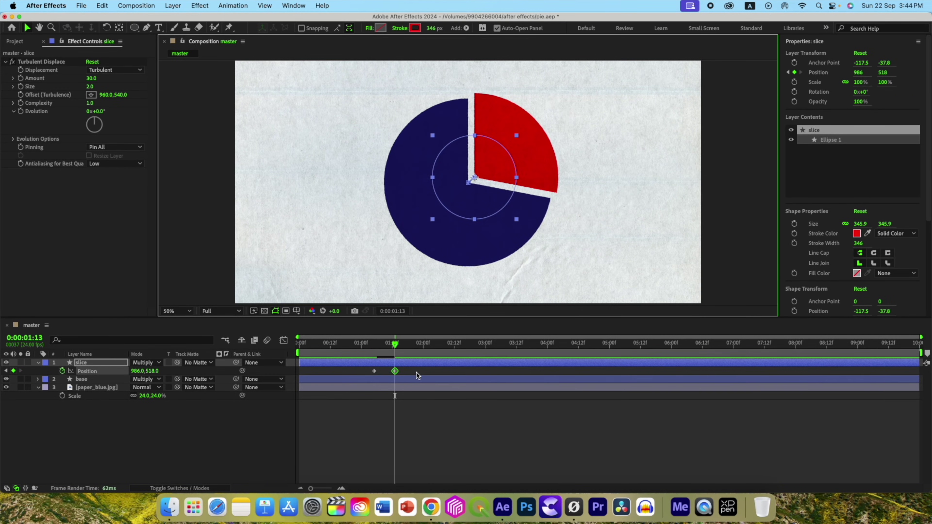
{"action": "left_click_drag", "start_coordinate": [416, 373], "coordinate": [366, 368]}
- Open the Flow easing panel and preview the animation from the start
{"action": "left_click", "coordinate": [293, 5]}
{"action": "mouse_move", "coordinate": [312, 62]}
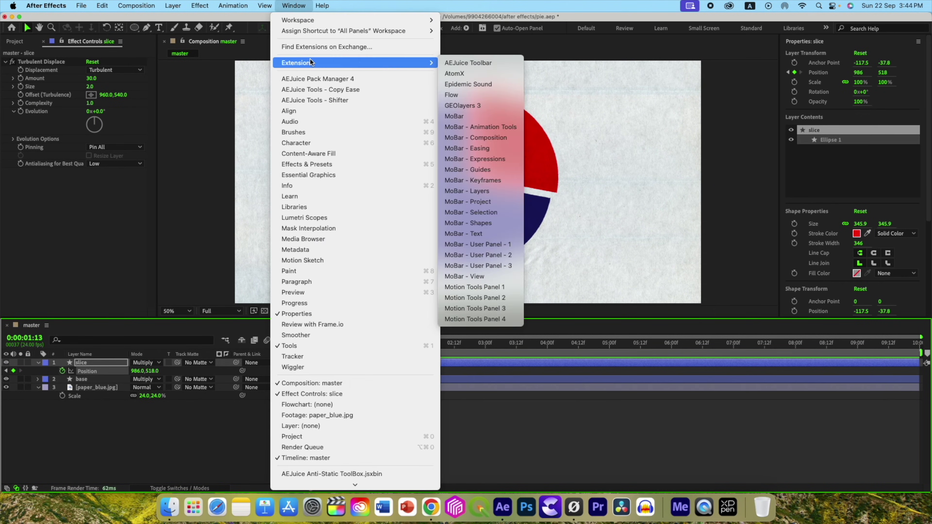
{"action": "left_click", "coordinate": [472, 97]}
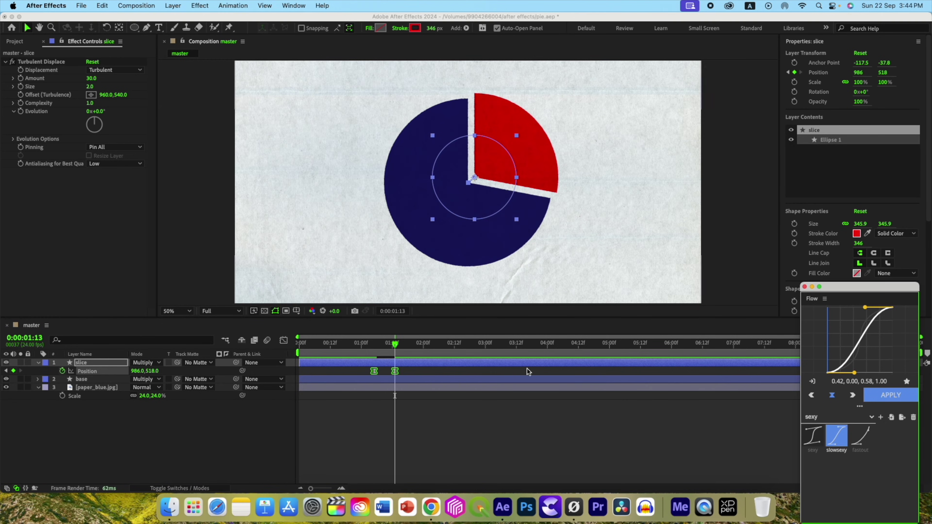
{"action": "key", "text": "Home"}
{"action": "key", "text": "space"}
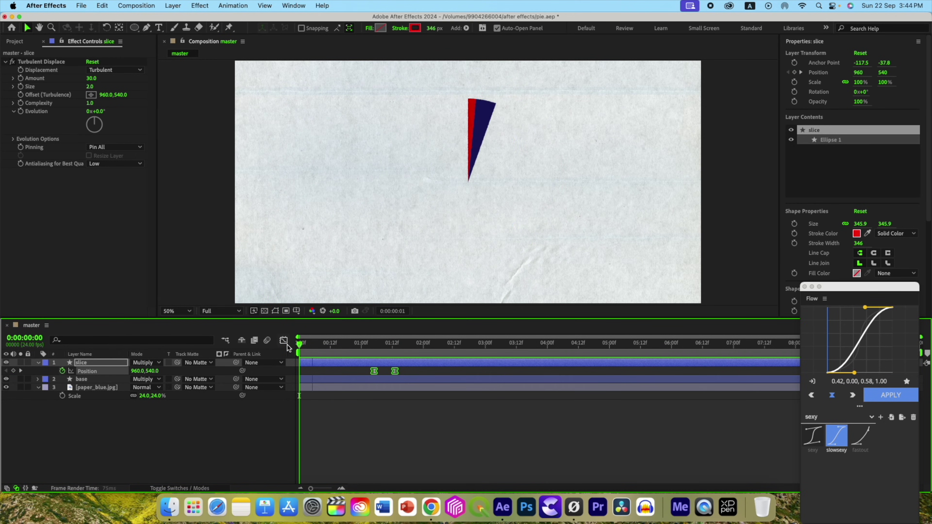
{"action": "key", "text": "space"}
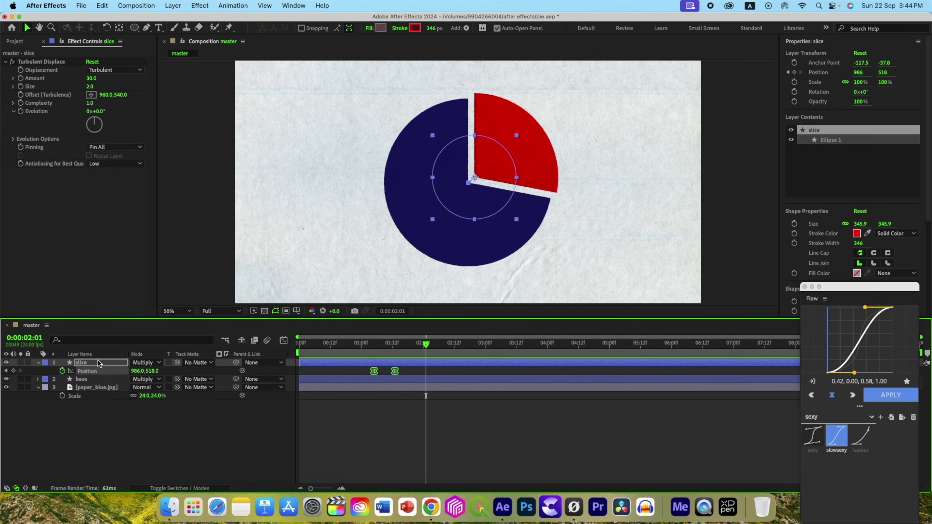
- Shift the slice's Position keyframes earlier to 1:00–1:08 and replay the animation
{"action": "key", "text": "u"}
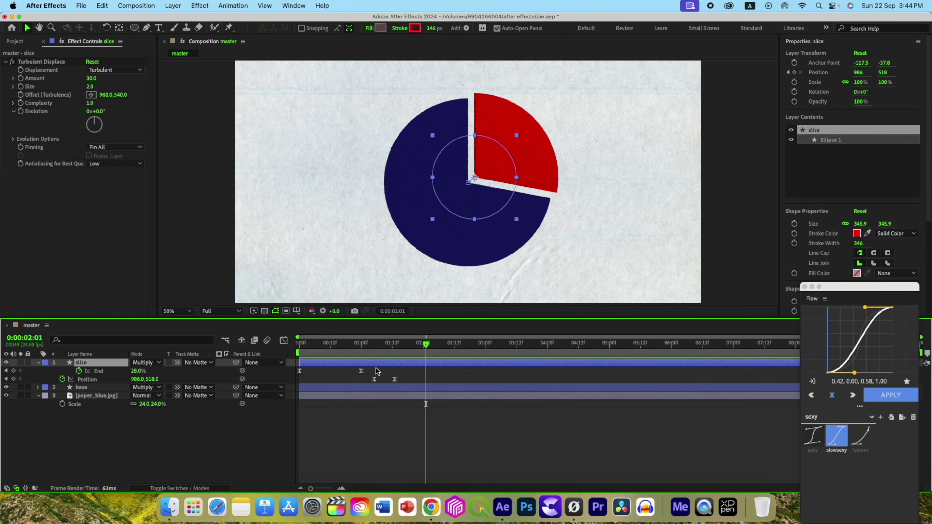
{"action": "left_click_drag", "start_coordinate": [376, 371], "coordinate": [401, 379]}
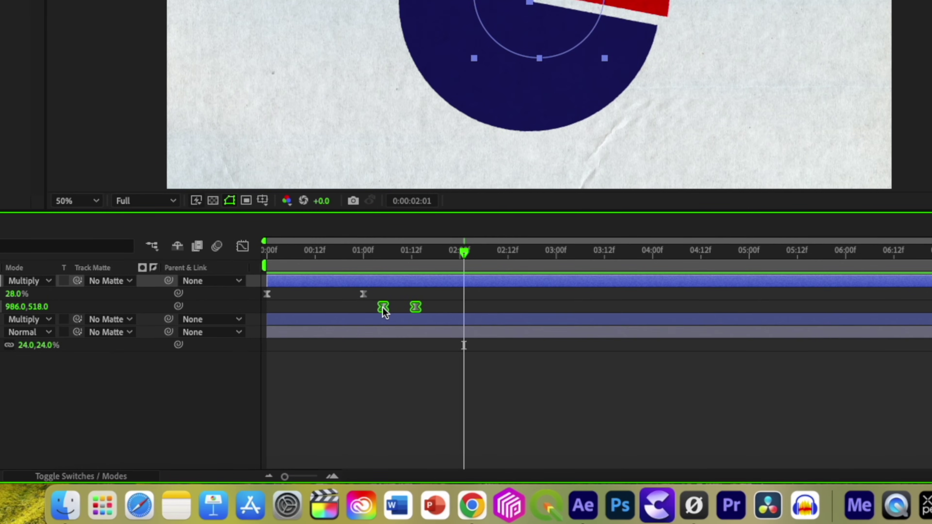
{"action": "left_click_drag", "start_coordinate": [382, 307], "coordinate": [402, 307]}
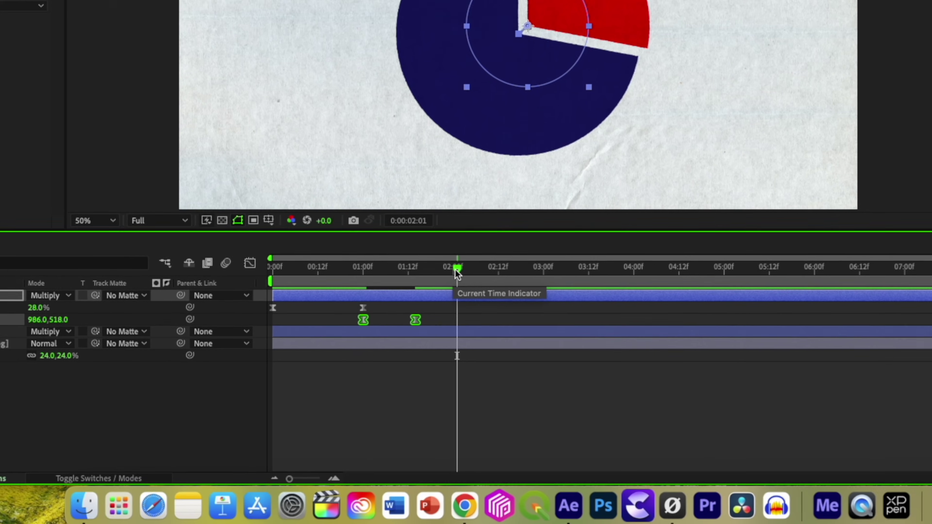
{"action": "left_click_drag", "start_coordinate": [455, 267], "coordinate": [231, 261]}
{"action": "key", "text": "space"}
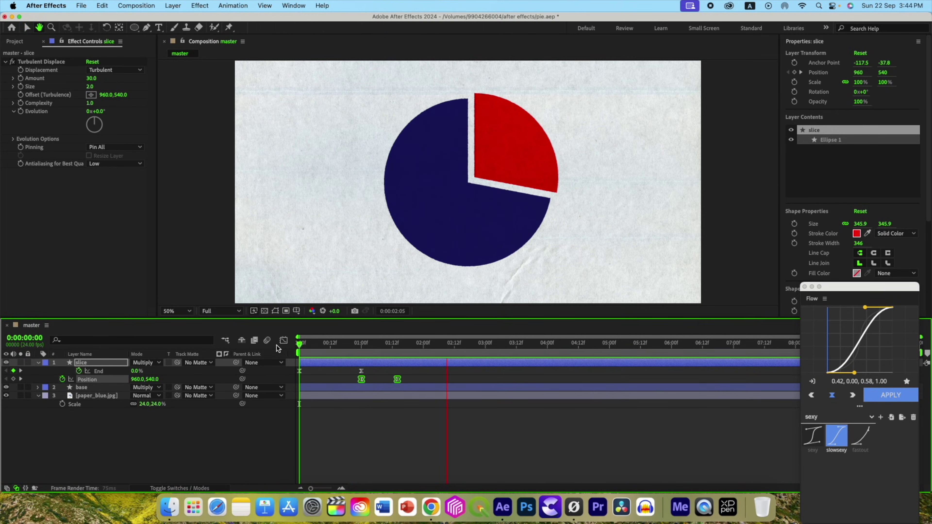
{"action": "left_click", "coordinate": [480, 185]}
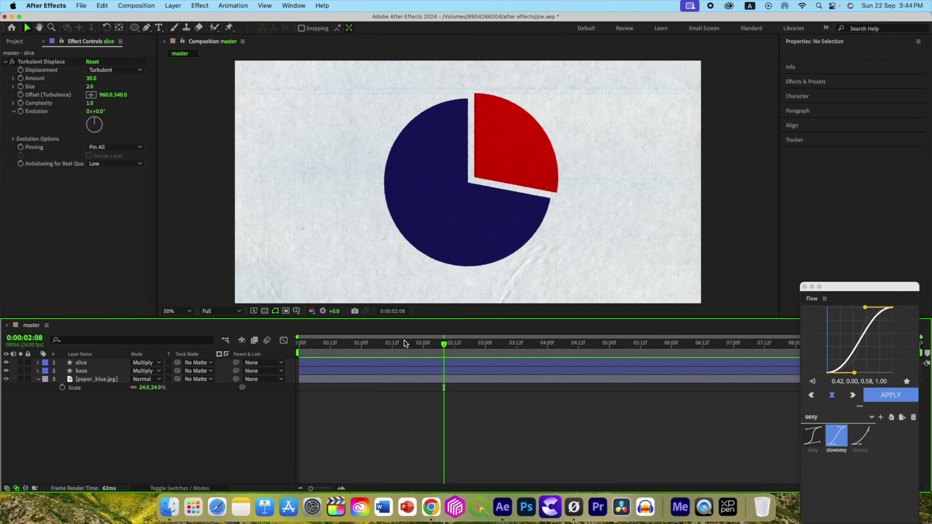
- Add a '28% of the Total' text layer at the top with a near-black fill
{"action": "left_click", "coordinate": [158, 28]}
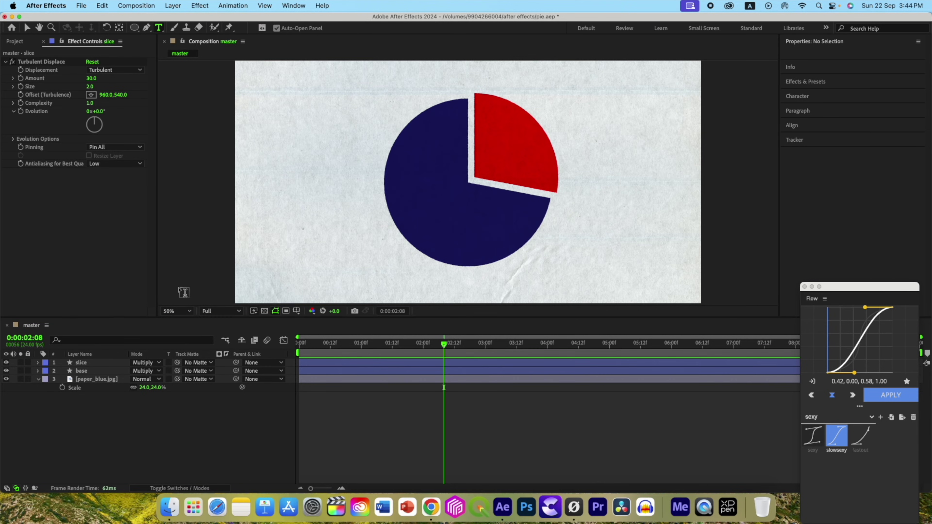
{"action": "left_click", "coordinate": [492, 77]}
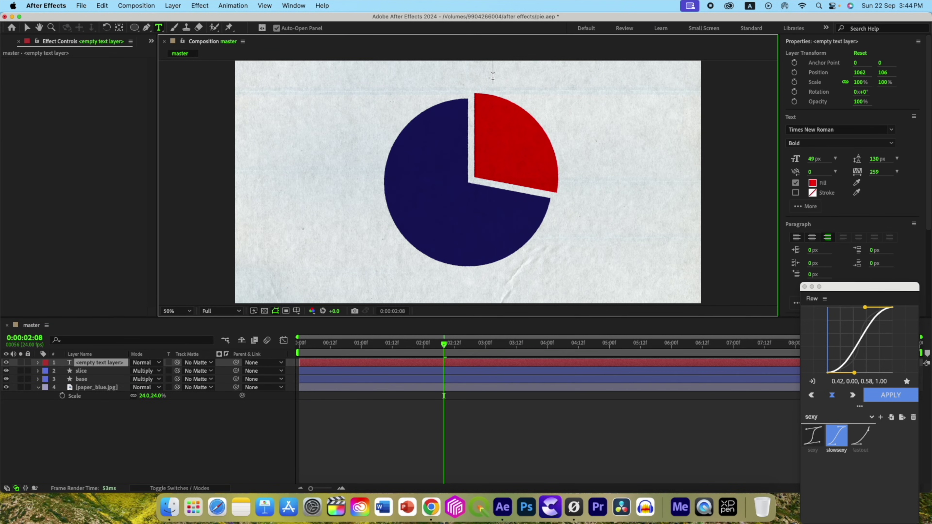
{"action": "type", "text": "28% of the Total"}
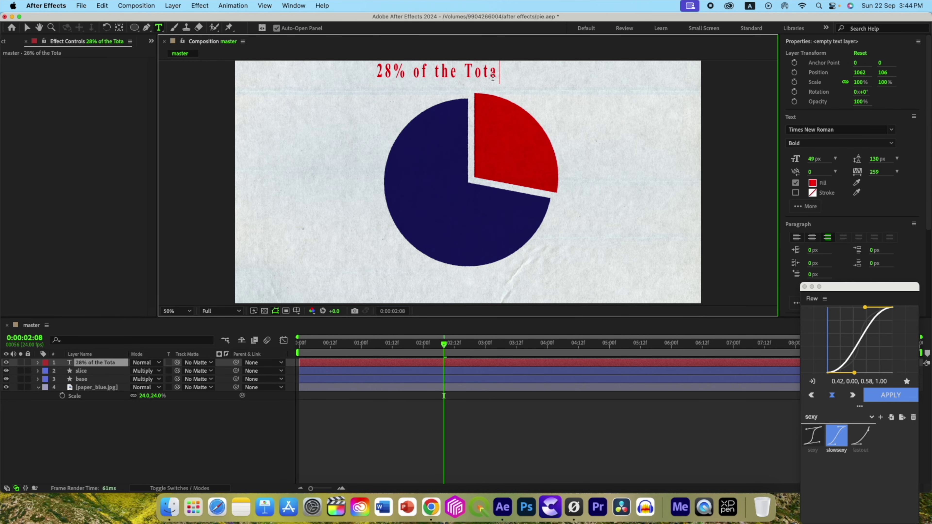
{"action": "key", "text": "super+a"}
{"action": "left_click", "coordinate": [813, 183]}
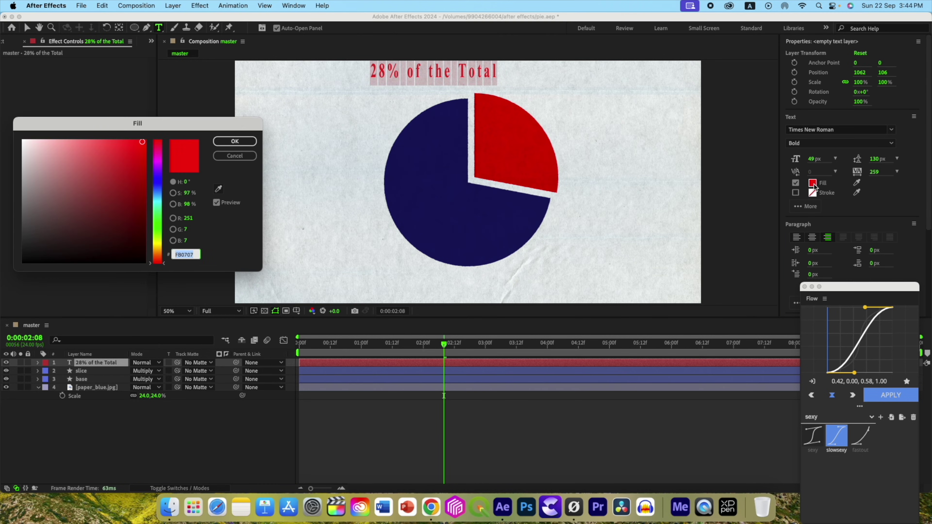
{"action": "left_click", "coordinate": [156, 179]}
{"action": "left_click", "coordinate": [132, 250]}
{"action": "key", "text": "Return"}
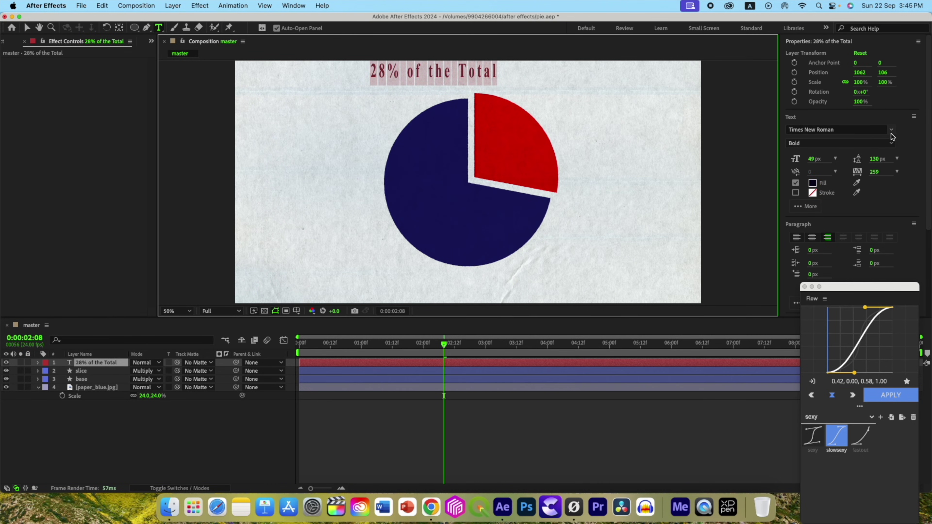
- Set the title font to Satoshi Bold, move it over the slice, and close Flow
{"action": "left_click", "coordinate": [891, 129]}
{"action": "scroll", "coordinate": [785, 198], "scroll_direction": "down", "scroll_amount": 5}
{"action": "left_click", "coordinate": [785, 198]}
{"action": "left_click_drag", "start_coordinate": [421, 76], "coordinate": [562, 133]}
{"action": "left_click", "coordinate": [220, 449]}
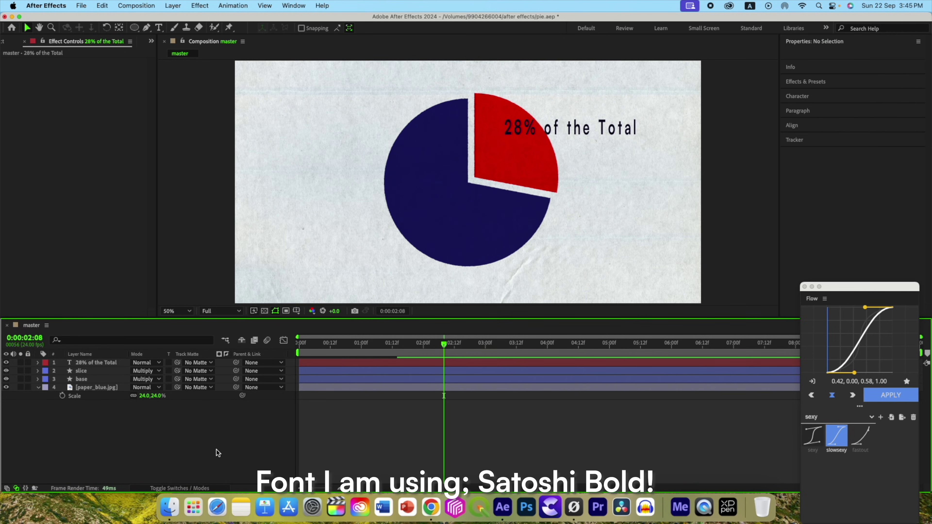
{"action": "left_click", "coordinate": [804, 287]}
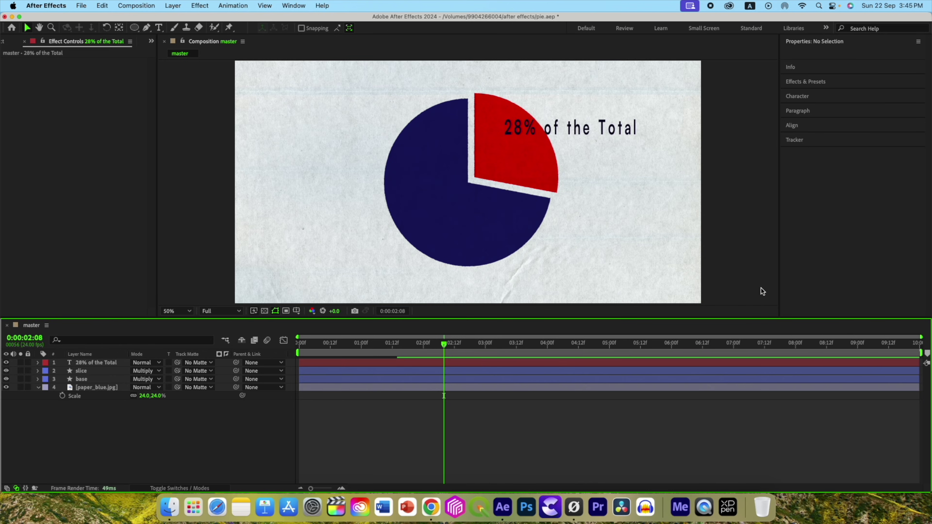
- Run DecomposeText on the title layer with 'Decompose into' set to Words
{"action": "left_click", "coordinate": [97, 363]}
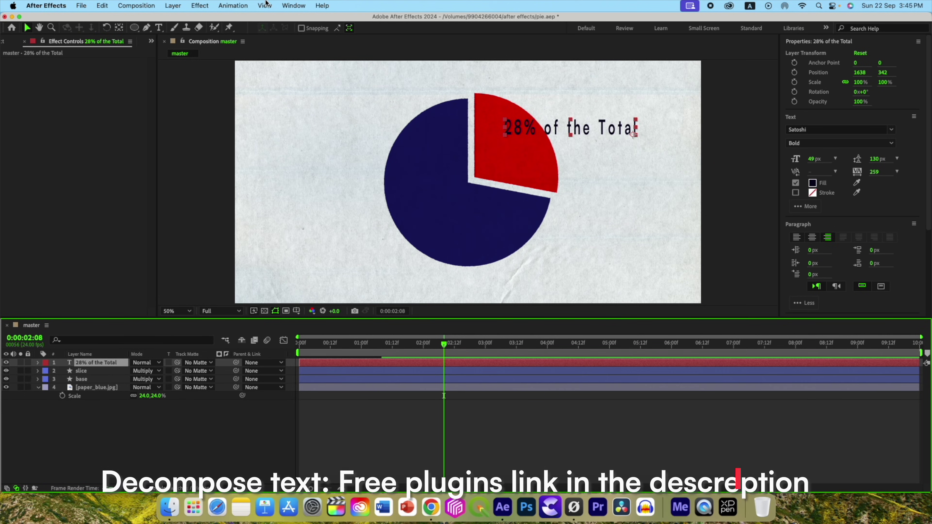
{"action": "left_click", "coordinate": [293, 6]}
{"action": "left_click", "coordinate": [312, 439]}
{"action": "left_click", "coordinate": [125, 86]}
{"action": "left_click", "coordinate": [118, 98]}
{"action": "left_click", "coordinate": [128, 134]}
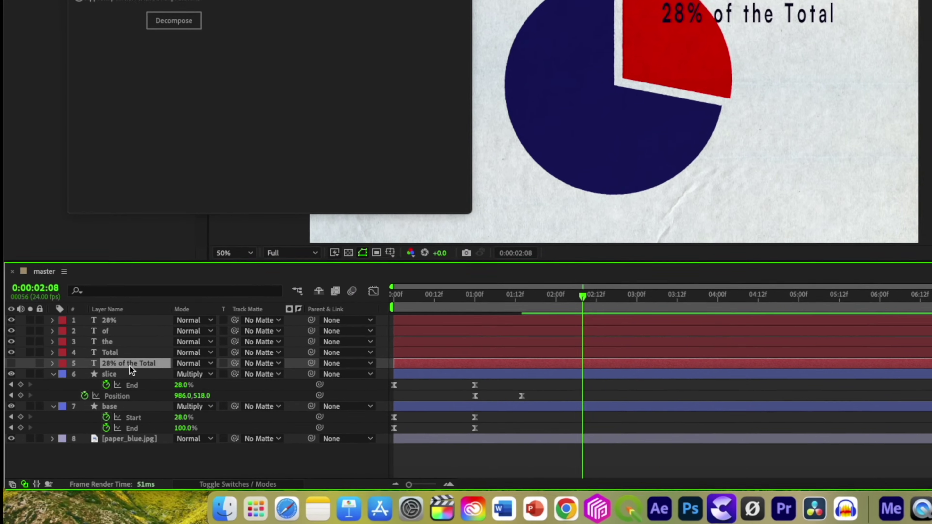
- Delete the original title layer and add Position keyframes to the four word layers
{"action": "key", "text": "Delete"}
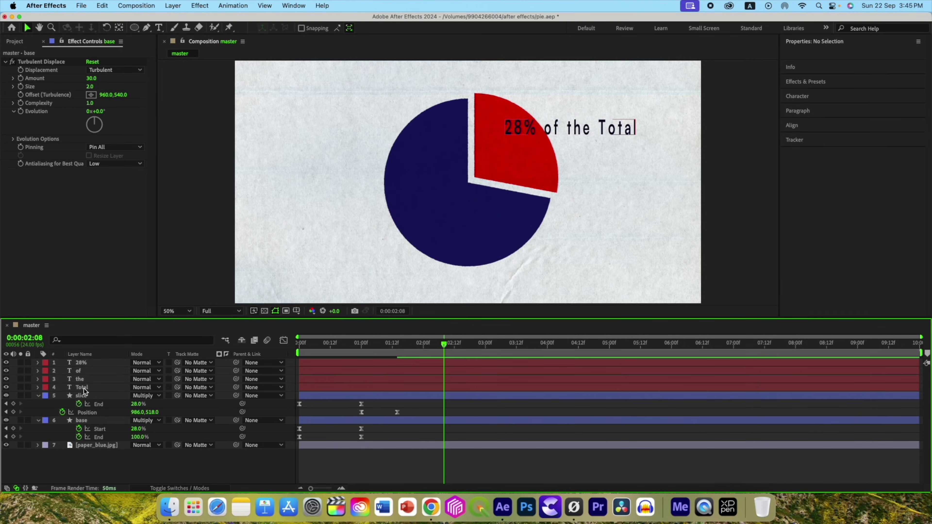
{"action": "left_click", "coordinate": [127, 333]}
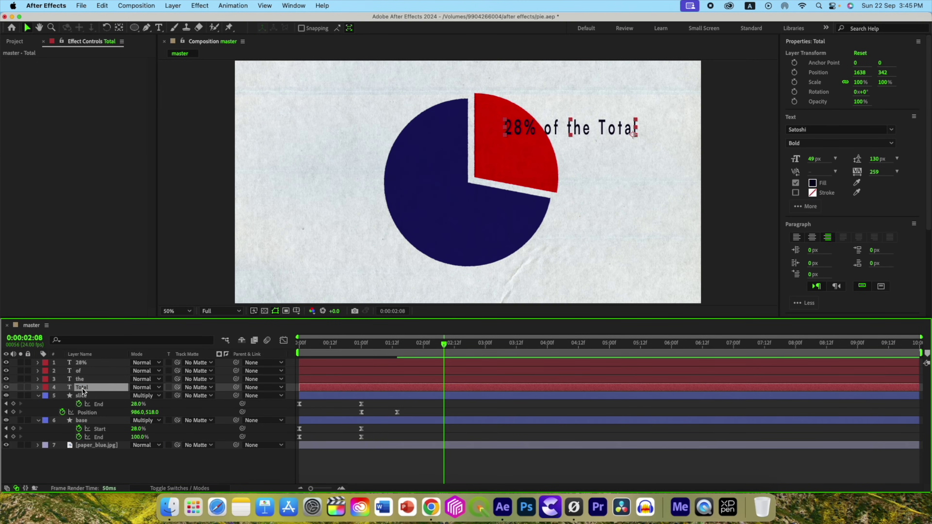
{"action": "left_click", "coordinate": [85, 363], "text": "shift"}
{"action": "key", "text": "p"}
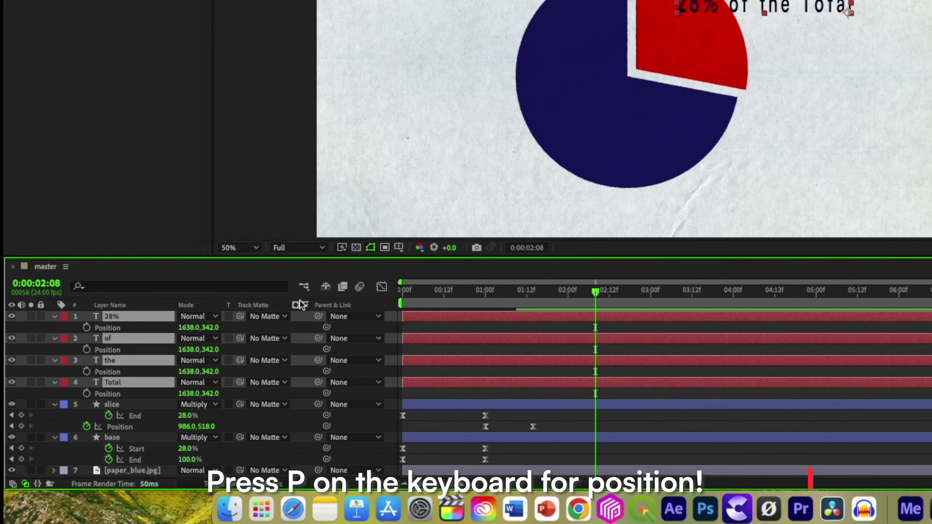
{"action": "left_click", "coordinate": [103, 298]}
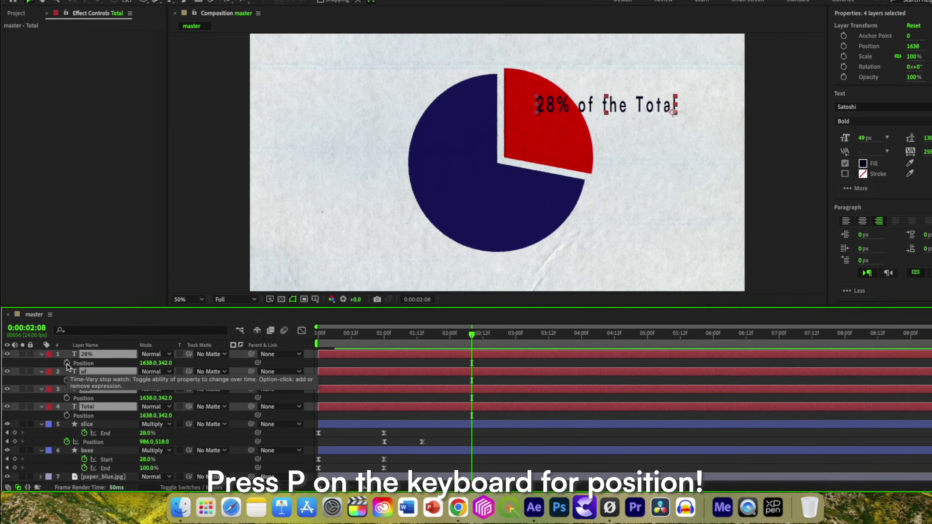
{"action": "key", "text": "alt+shift+p"}
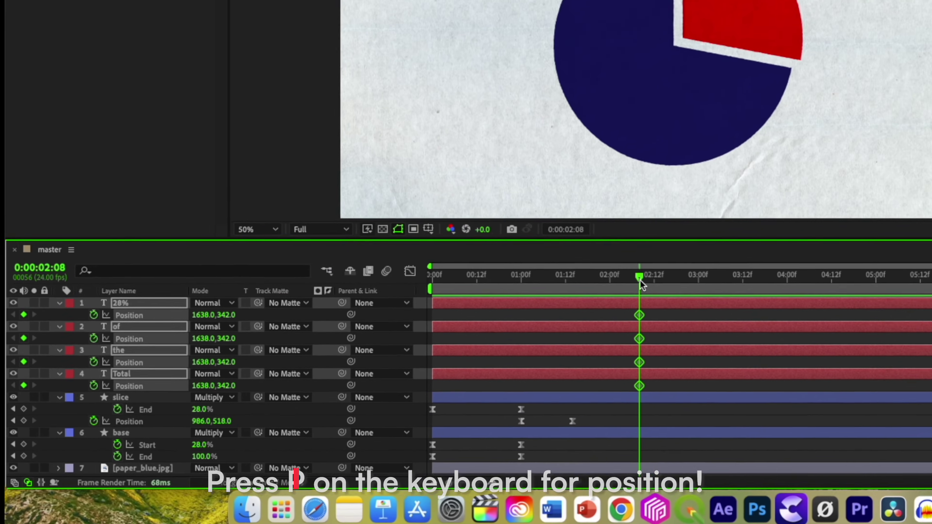
- At 3:00, raise the four word layers to Y 192
{"action": "left_click_drag", "start_coordinate": [647, 282], "coordinate": [688, 290]}
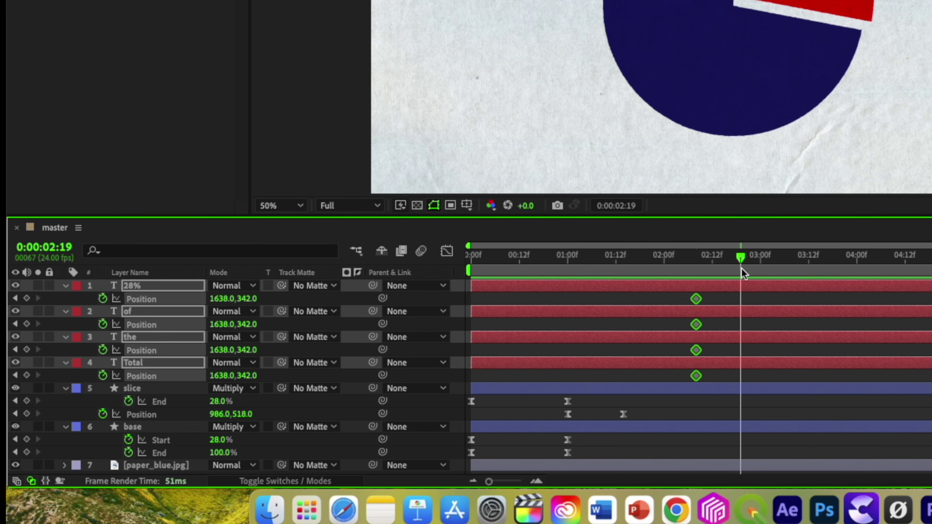
{"action": "left_click_drag", "start_coordinate": [742, 273], "coordinate": [762, 273]}
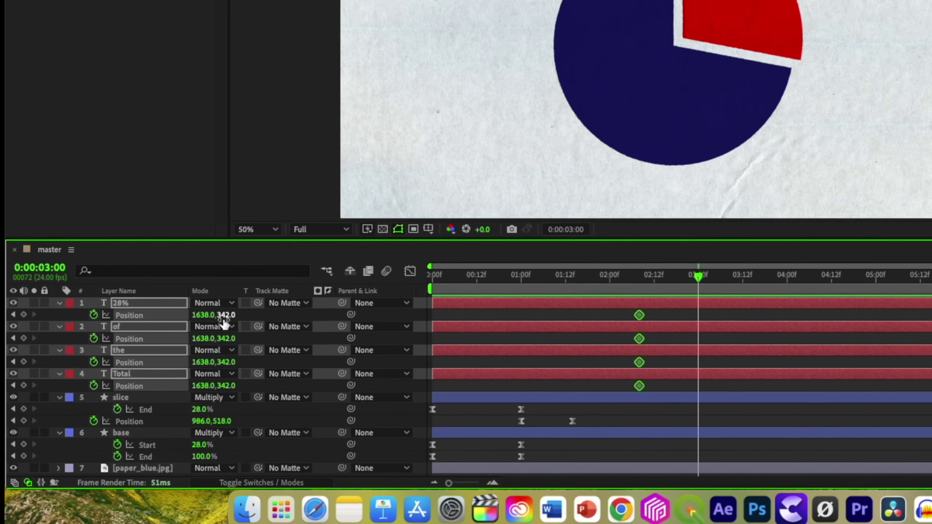
{"action": "left_click_drag", "start_coordinate": [247, 298], "coordinate": [267, 300]}
{"action": "left_click_drag", "start_coordinate": [168, 371], "coordinate": [86, 367]}
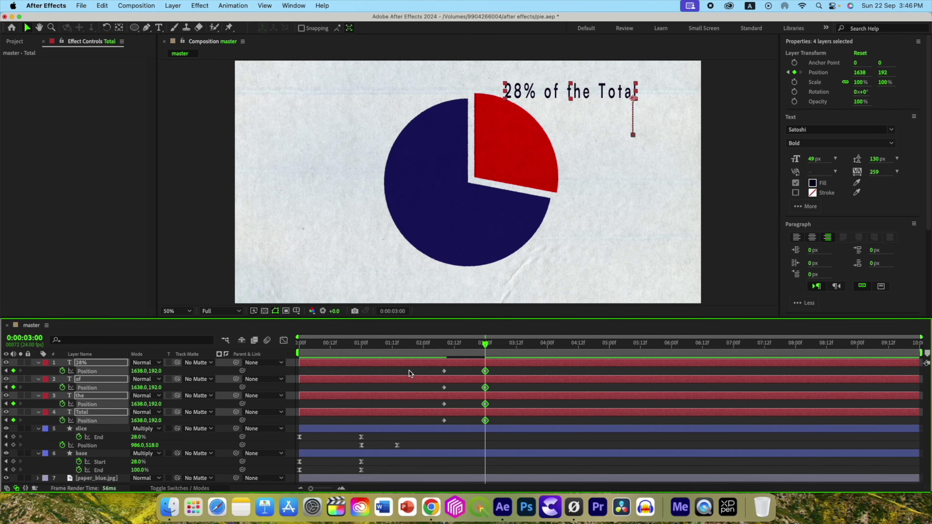
- Select all eight word Position keyframes and reopen the Flow panel
{"action": "left_click_drag", "start_coordinate": [497, 421], "coordinate": [416, 363]}
{"action": "left_click", "coordinate": [294, 5]}
{"action": "mouse_move", "coordinate": [432, 63]}
{"action": "left_click", "coordinate": [451, 95]}
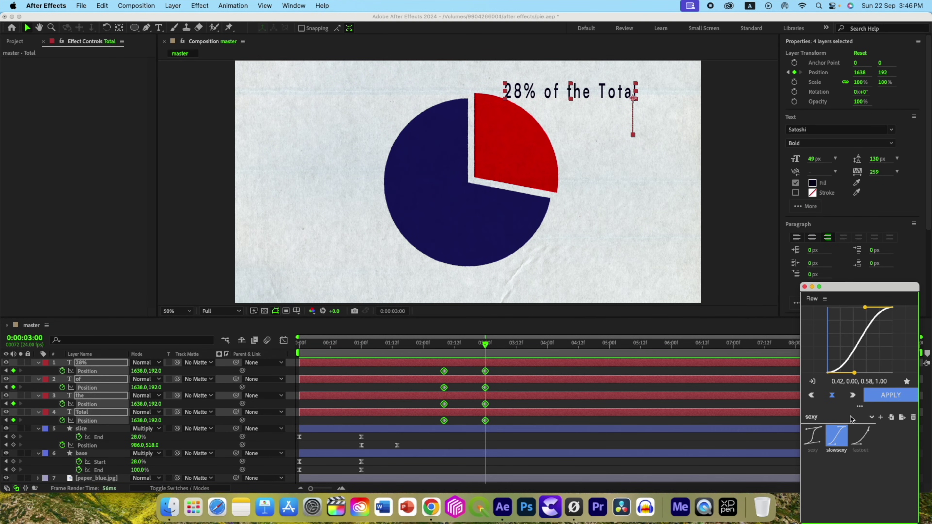
- Apply Flow's default back easing preset to the selected word keyframes
{"action": "left_click", "coordinate": [851, 418]}
{"action": "left_click", "coordinate": [825, 429]}
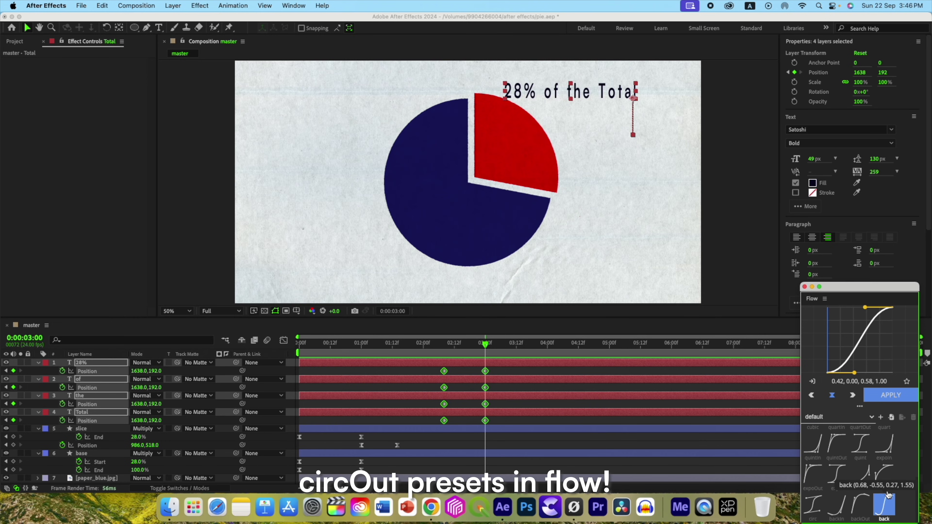
{"action": "left_click", "coordinate": [884, 506]}
{"action": "left_click", "coordinate": [891, 395]}
- Trim the four word layers' in-points to 2:08 with Alt+[
{"action": "left_click_drag", "start_coordinate": [348, 343], "coordinate": [398, 349]}
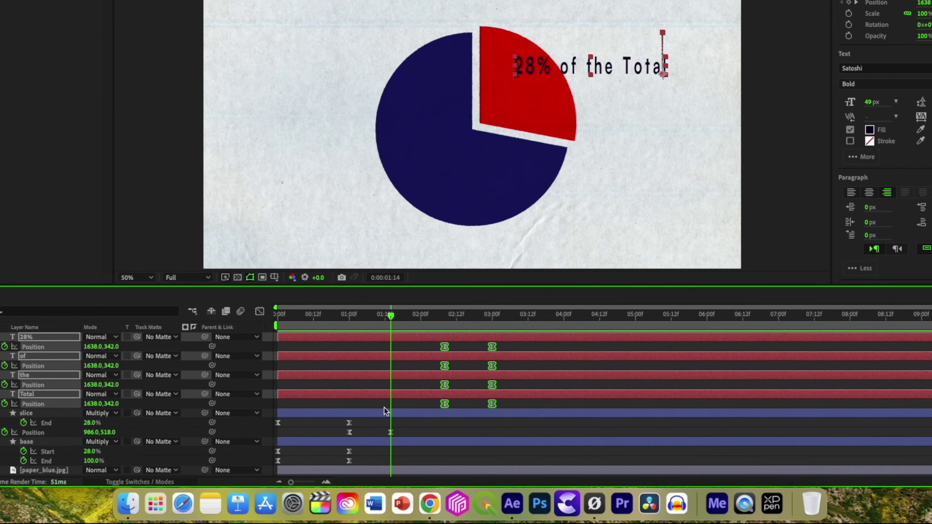
{"action": "left_click", "coordinate": [444, 348]}
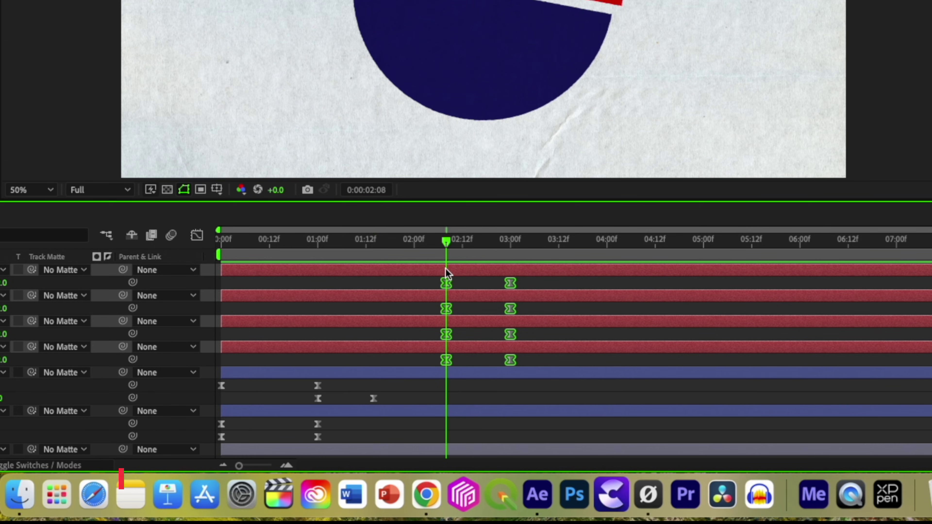
{"action": "key", "text": "alt+bracketleft"}
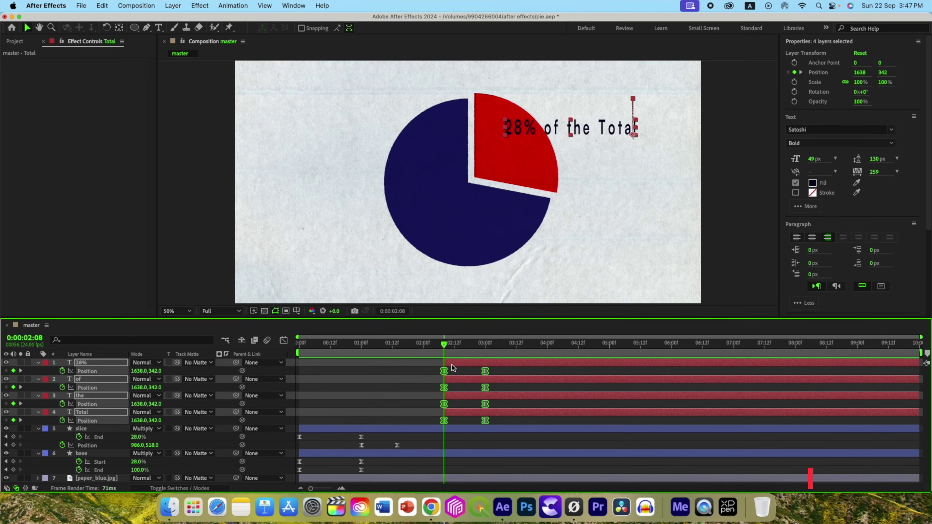
{"action": "key", "text": "u"}
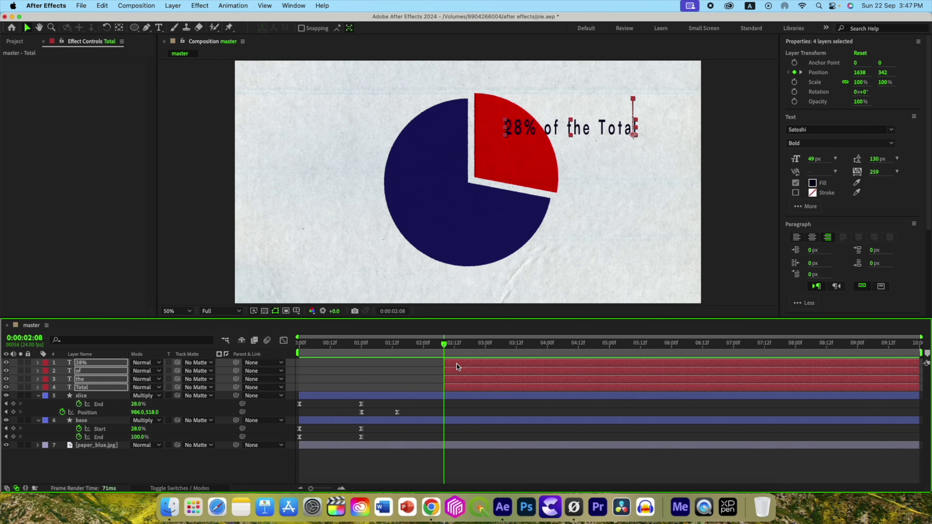
- Stagger the selected word layers using Motion Tools Panel 1 with an Amount of 2
{"action": "left_click", "coordinate": [293, 5]}
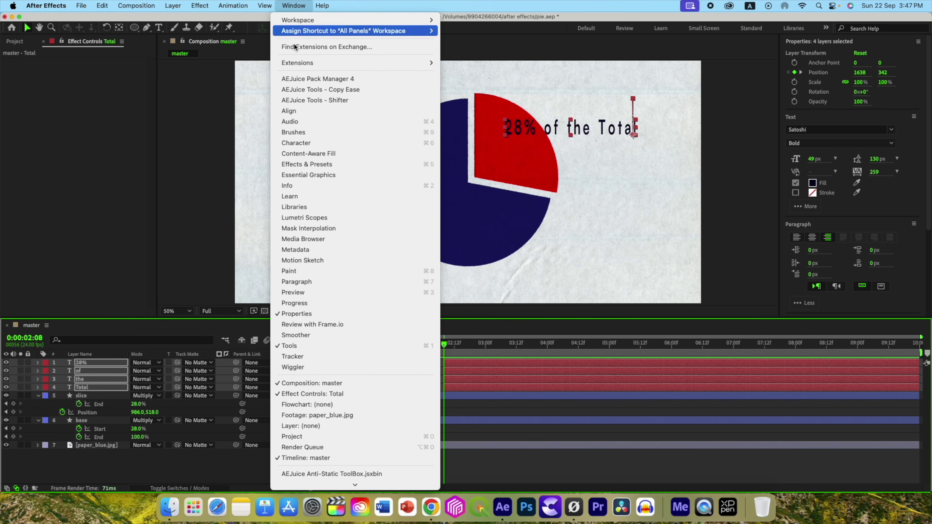
{"action": "mouse_move", "coordinate": [370, 64]}
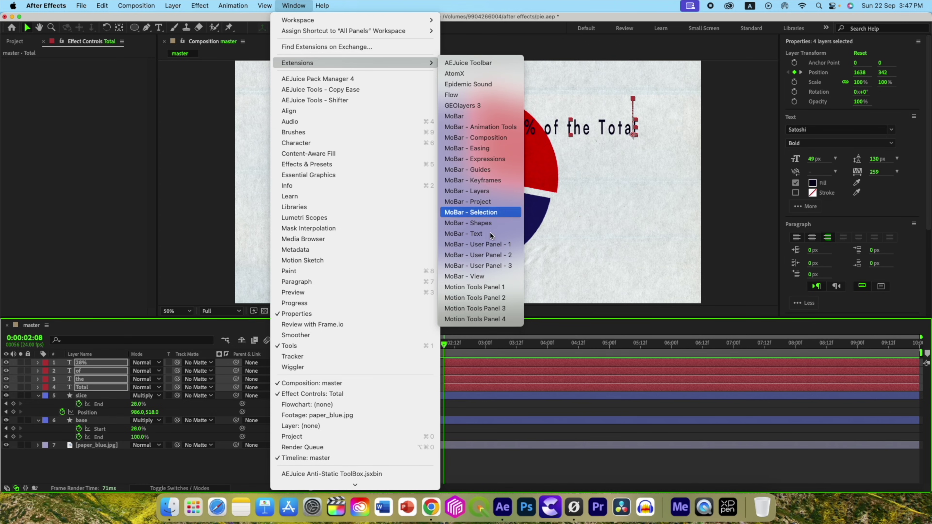
{"action": "left_click", "coordinate": [490, 288]}
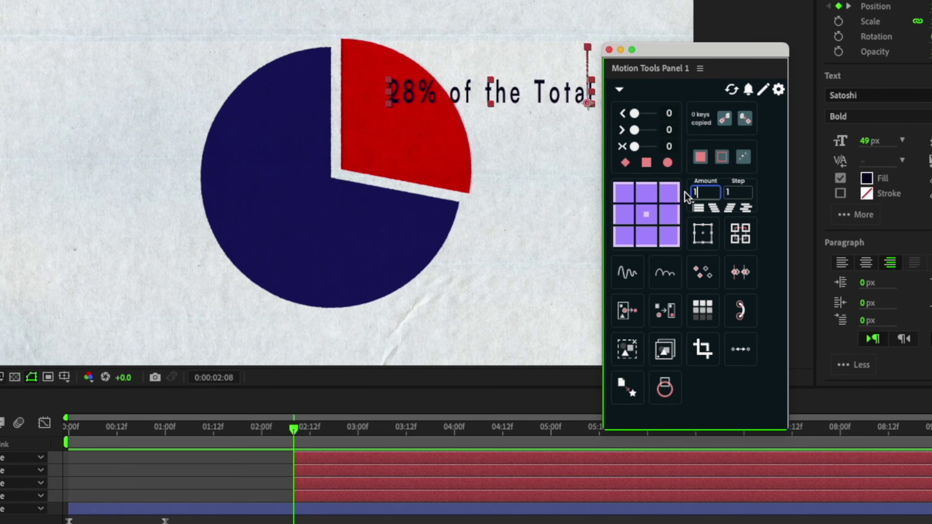
{"action": "left_click", "coordinate": [704, 191]}
{"action": "key", "text": "BackSpace"}
{"action": "key", "text": "BackSpace"}
{"action": "type", "text": "2"}
{"action": "left_click", "coordinate": [716, 209]}
- Shift the staggered word layers earlier, to start around 1:14, and preview the animation
{"action": "left_click_drag", "start_coordinate": [297, 428], "coordinate": [249, 428]}
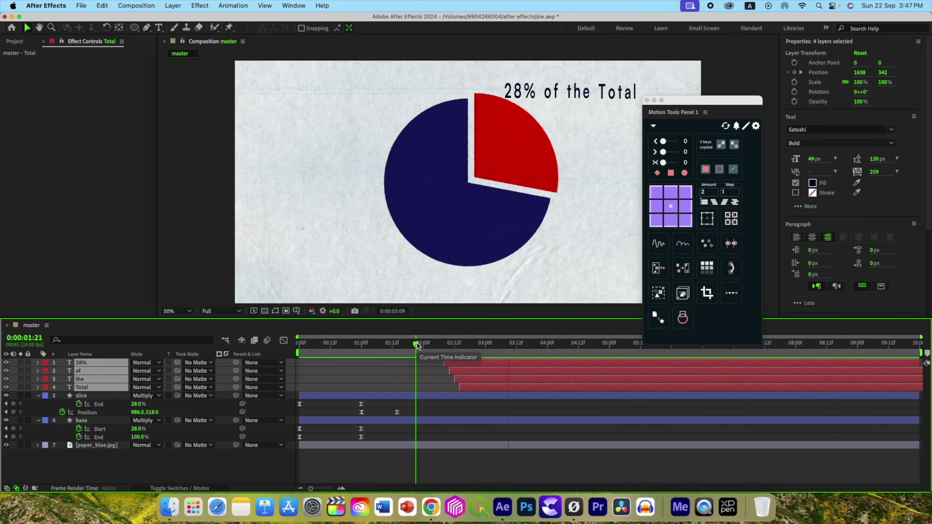
{"action": "left_click_drag", "start_coordinate": [418, 346], "coordinate": [398, 345]}
{"action": "left_click", "coordinate": [647, 101]}
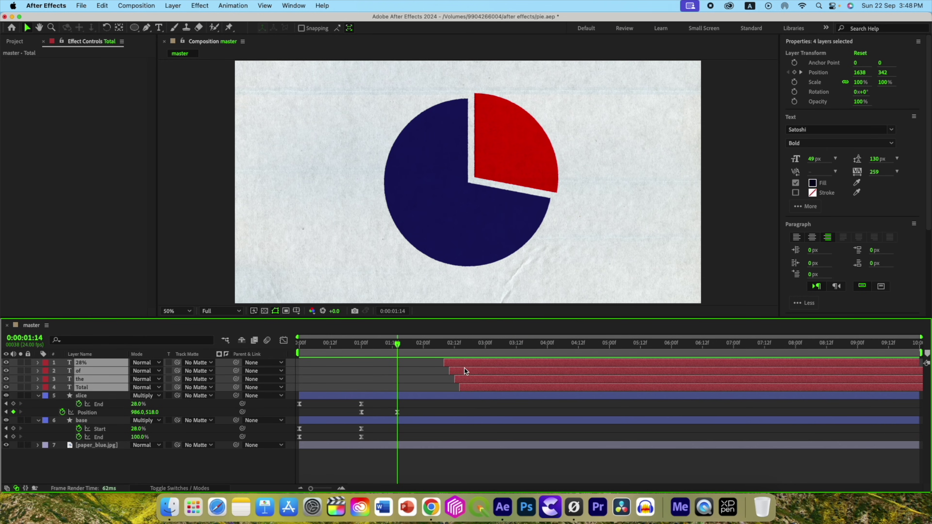
{"action": "left_click_drag", "start_coordinate": [465, 365], "coordinate": [417, 369]}
{"action": "left_click", "coordinate": [328, 342]}
{"action": "key", "text": "space"}
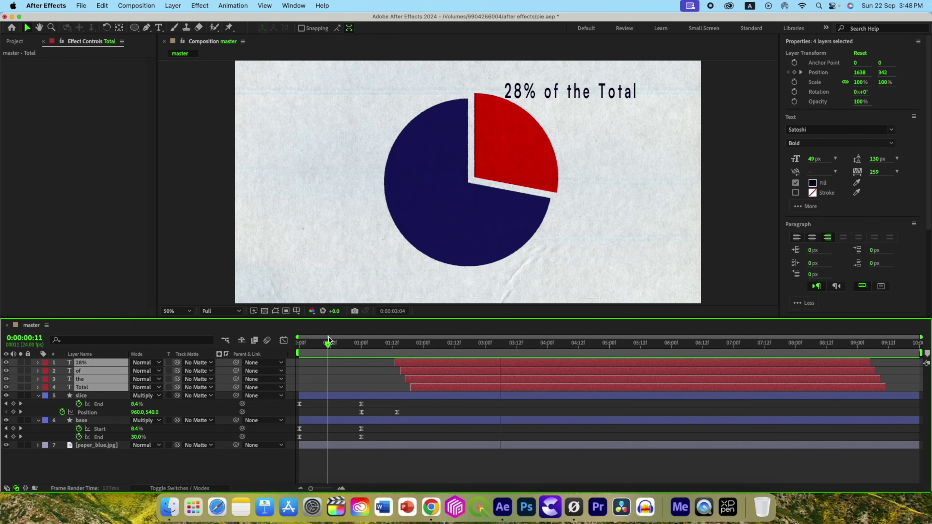
{"action": "key", "text": "space"}
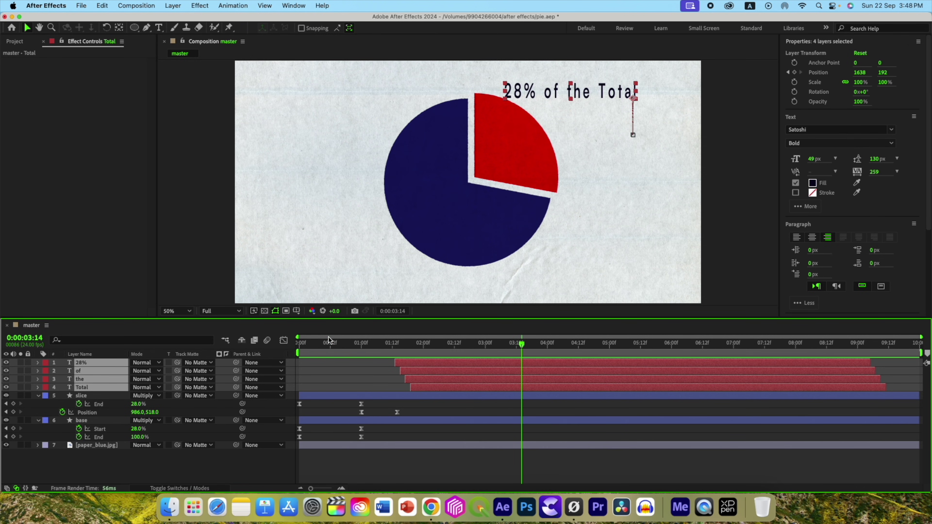
- Move paper_blue.jpg to the top of the stack and confine it to the pie with Preserve Underlying Transparency
{"action": "left_click", "coordinate": [117, 463]}
{"action": "key", "text": "u"}
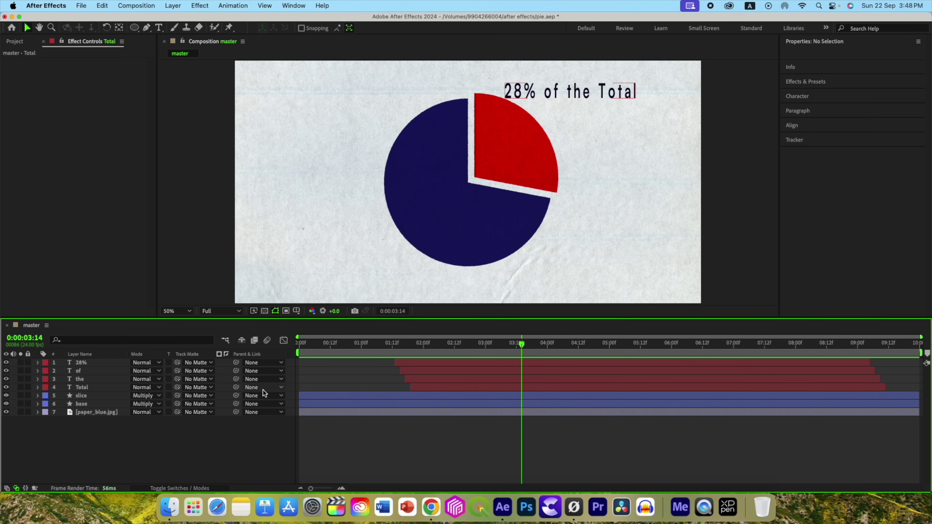
{"action": "left_click", "coordinate": [96, 413]}
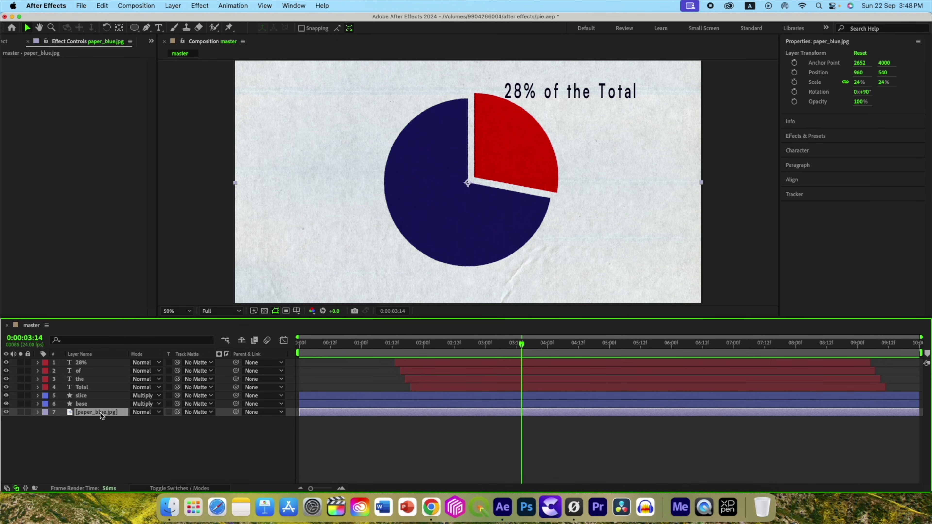
{"action": "left_click_drag", "start_coordinate": [102, 416], "coordinate": [99, 361]}
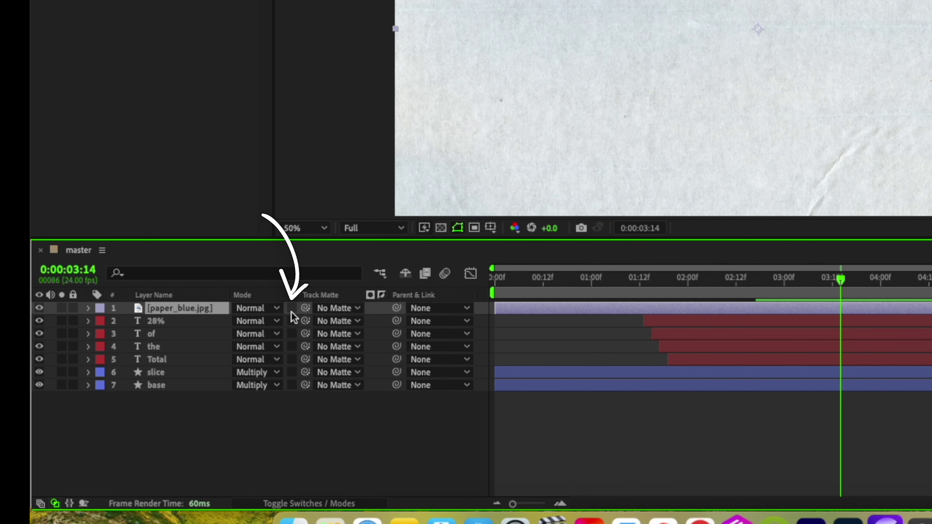
{"action": "left_click", "coordinate": [291, 308]}
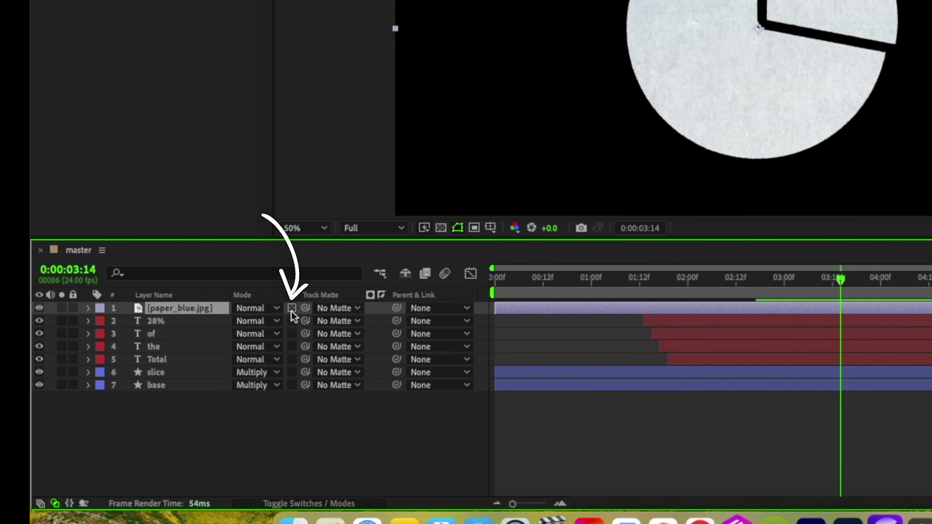
- Keep the slice layer on Normal and blend paper_blue.jpg with Overlay, then check the textured pie
{"action": "left_click", "coordinate": [753, 277]}
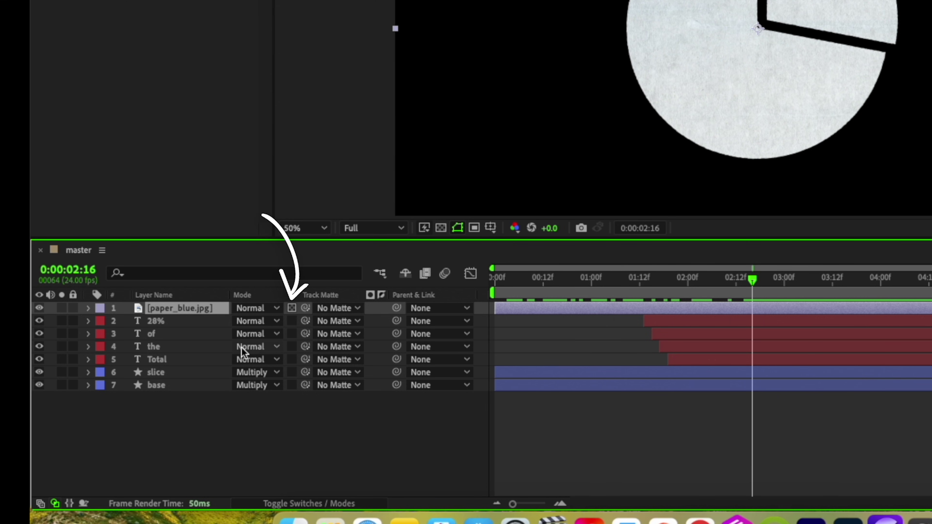
{"action": "left_click", "coordinate": [247, 373]}
{"action": "left_click", "coordinate": [249, 378]}
{"action": "left_click", "coordinate": [275, 388]}
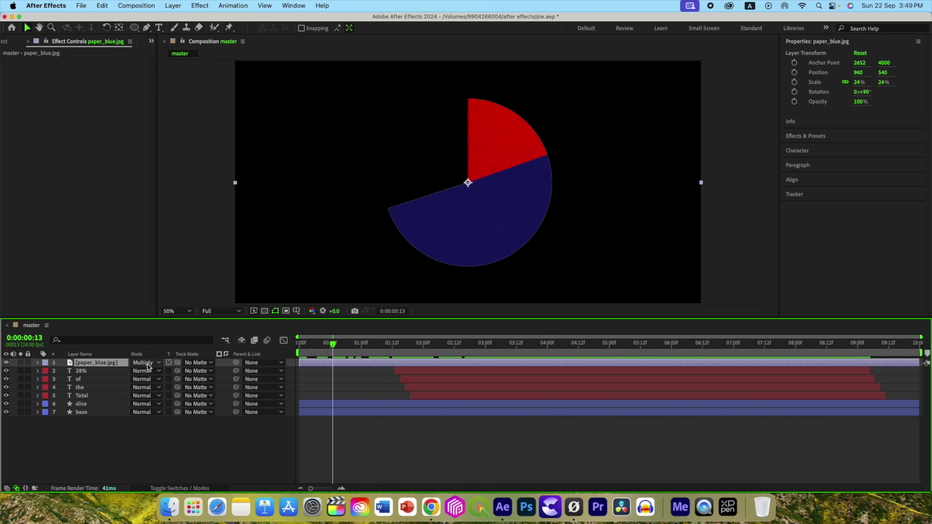
{"action": "left_click", "coordinate": [148, 367]}
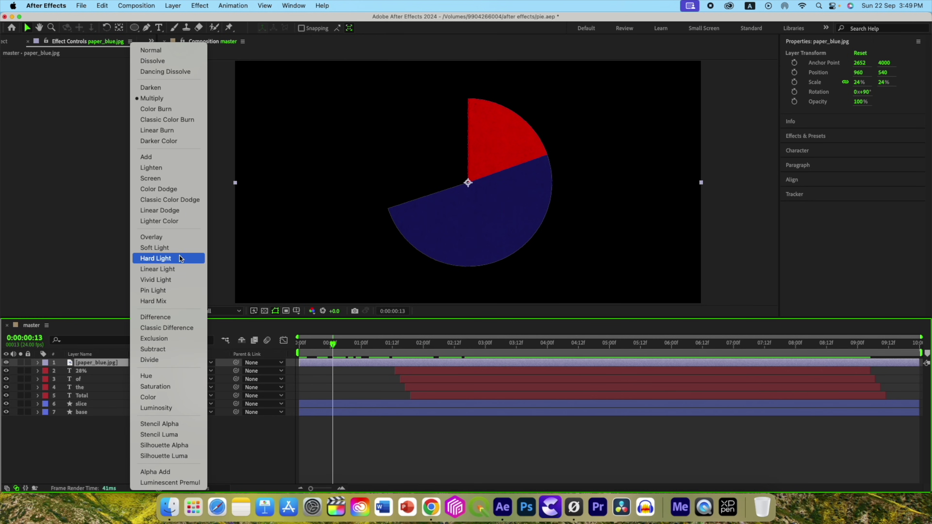
{"action": "left_click", "coordinate": [175, 238]}
{"action": "left_click_drag", "start_coordinate": [333, 343], "coordinate": [477, 343]}
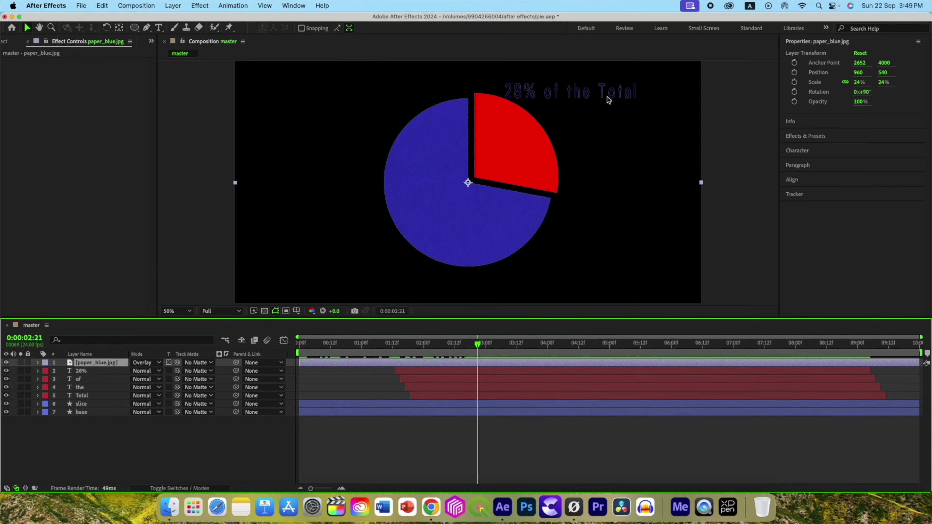
- Give the four title word layers (28%, of, the, Total) a bright yellow fill
{"action": "left_click", "coordinate": [94, 396]}
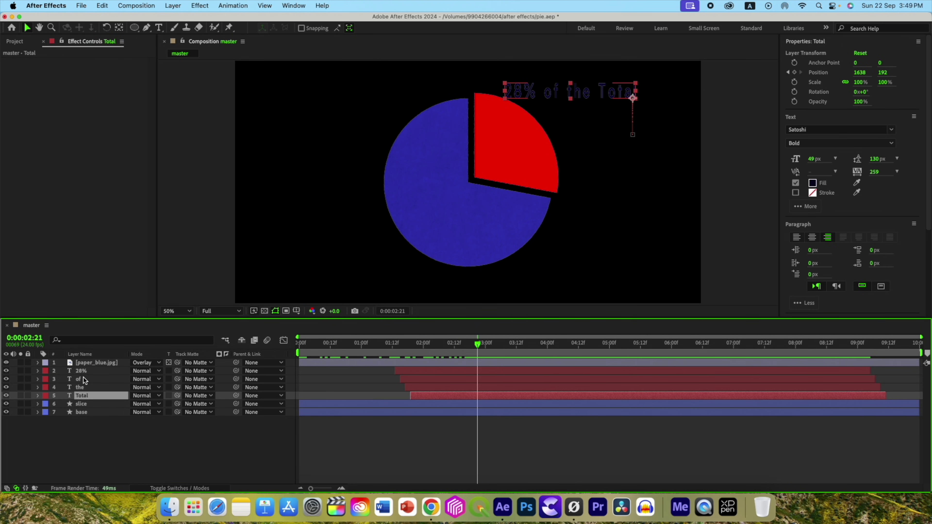
{"action": "left_click", "coordinate": [82, 371], "text": "shift"}
{"action": "left_click", "coordinate": [813, 183]}
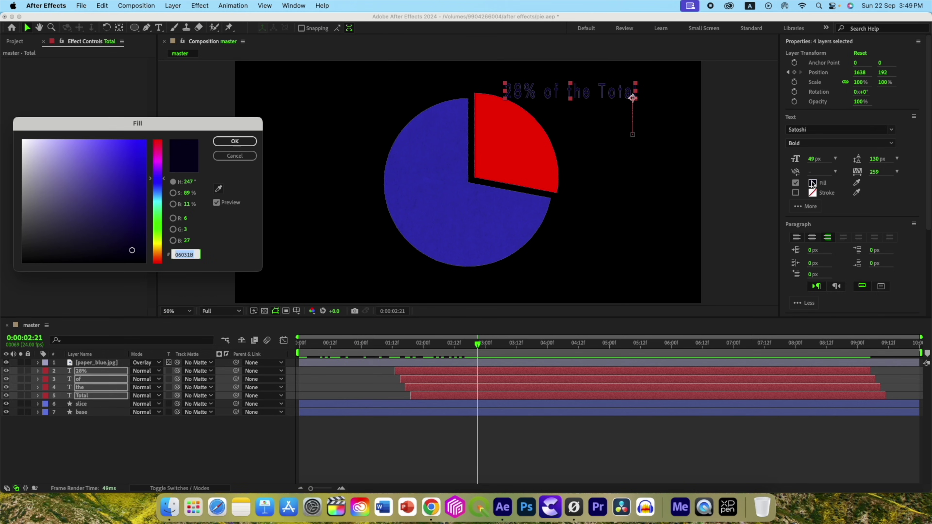
{"action": "left_click_drag", "start_coordinate": [157, 247], "coordinate": [158, 244]}
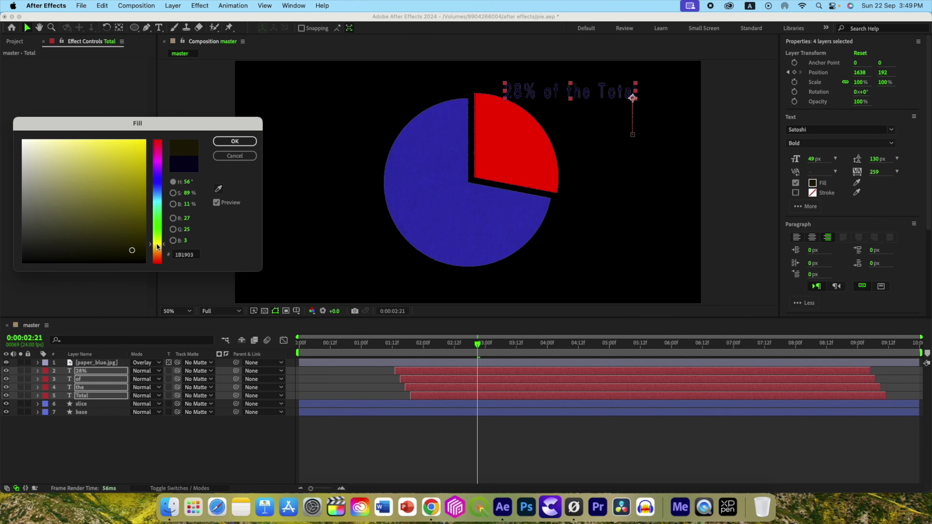
{"action": "left_click", "coordinate": [144, 142]}
{"action": "left_click", "coordinate": [235, 141]}
- Deselect the text layers and preview the animation from the start
{"action": "left_click", "coordinate": [439, 316]}
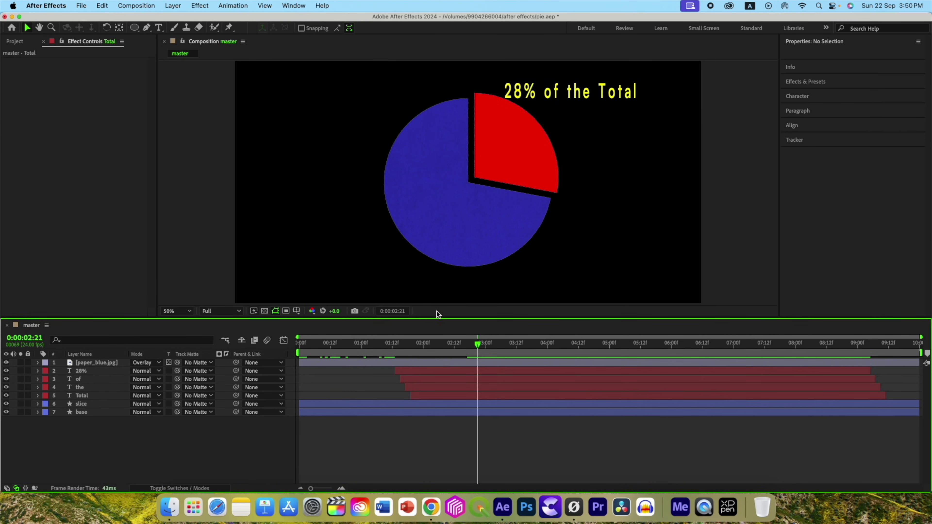
{"action": "left_click_drag", "start_coordinate": [475, 345], "coordinate": [288, 338]}
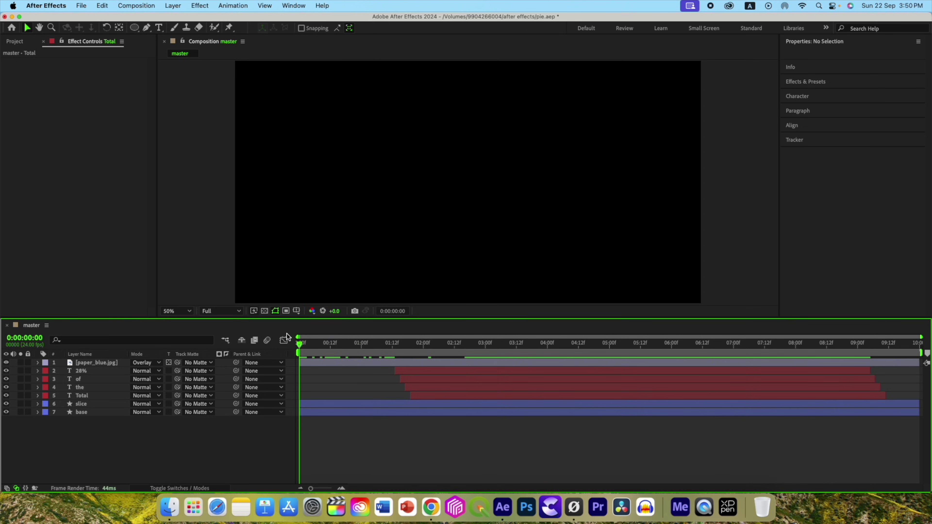
{"action": "key", "text": "space"}
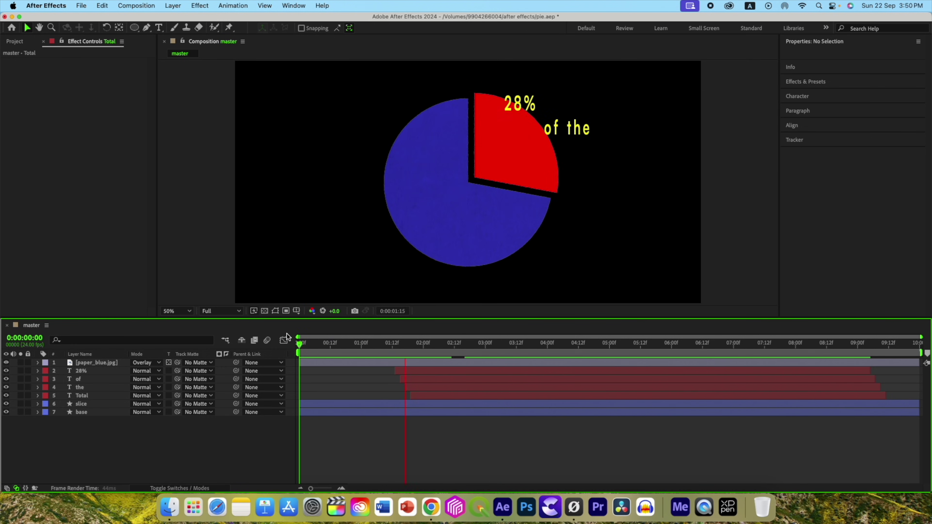